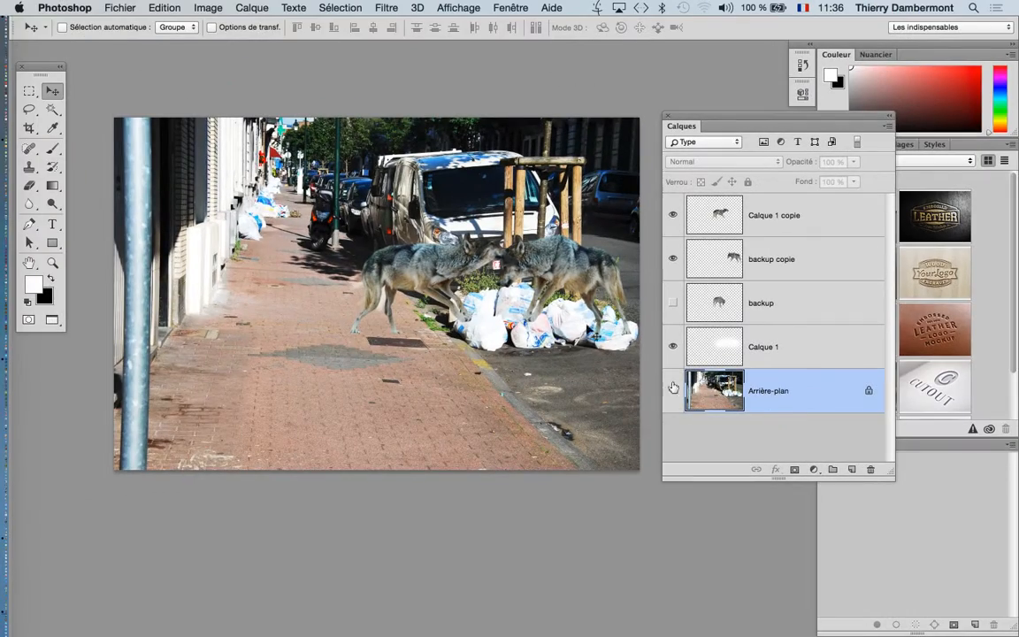
Lower the blue channel of the Arrière-plan layer with a Curves adjustment, placing its point at input 154 and output 109
{"action": "left_click", "coordinate": [207, 8]}
{"action": "mouse_move", "coordinate": [257, 46]}
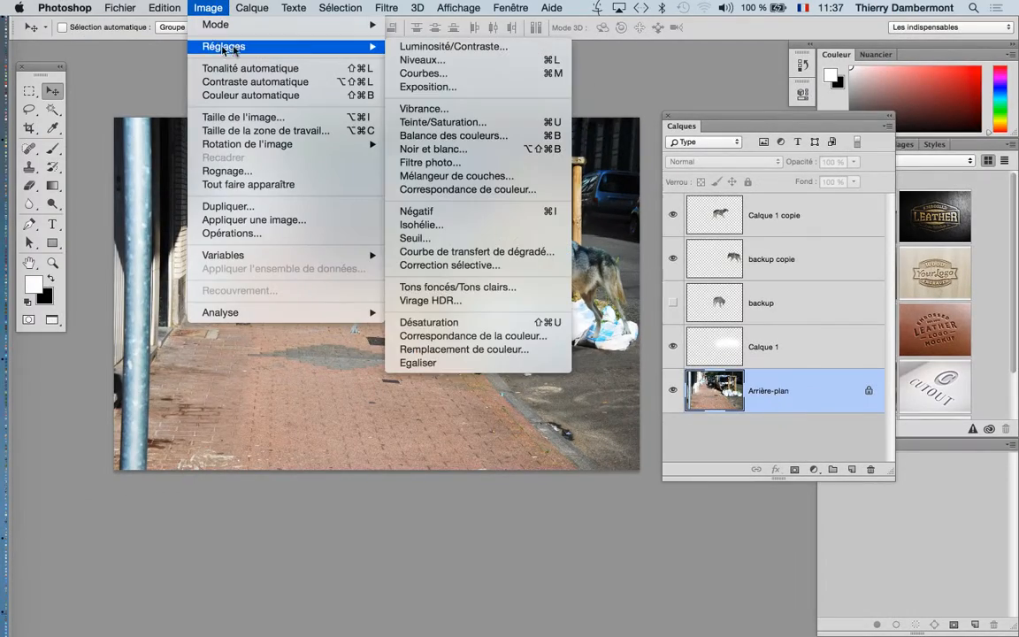
{"action": "left_click", "coordinate": [462, 74]}
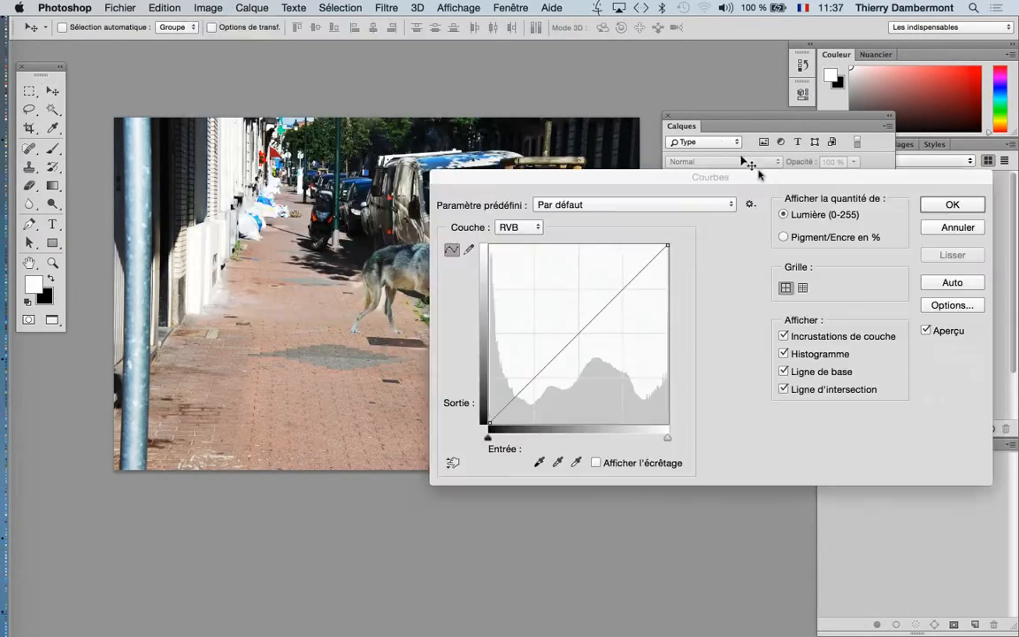
{"action": "left_click_drag", "start_coordinate": [661, 179], "coordinate": [841, 139]}
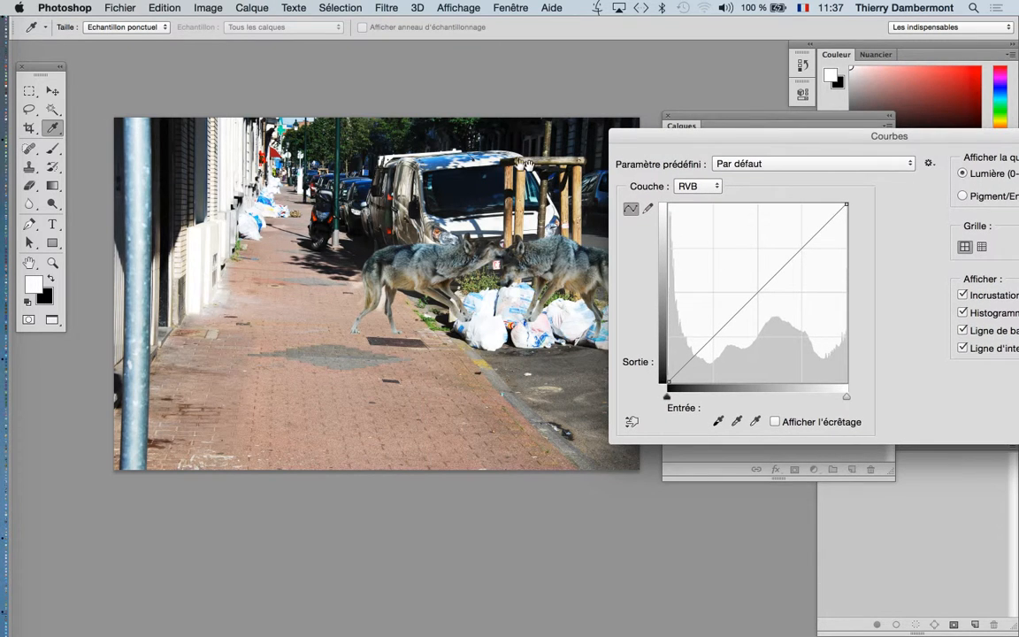
{"action": "left_click_drag", "start_coordinate": [522, 164], "coordinate": [467, 123]}
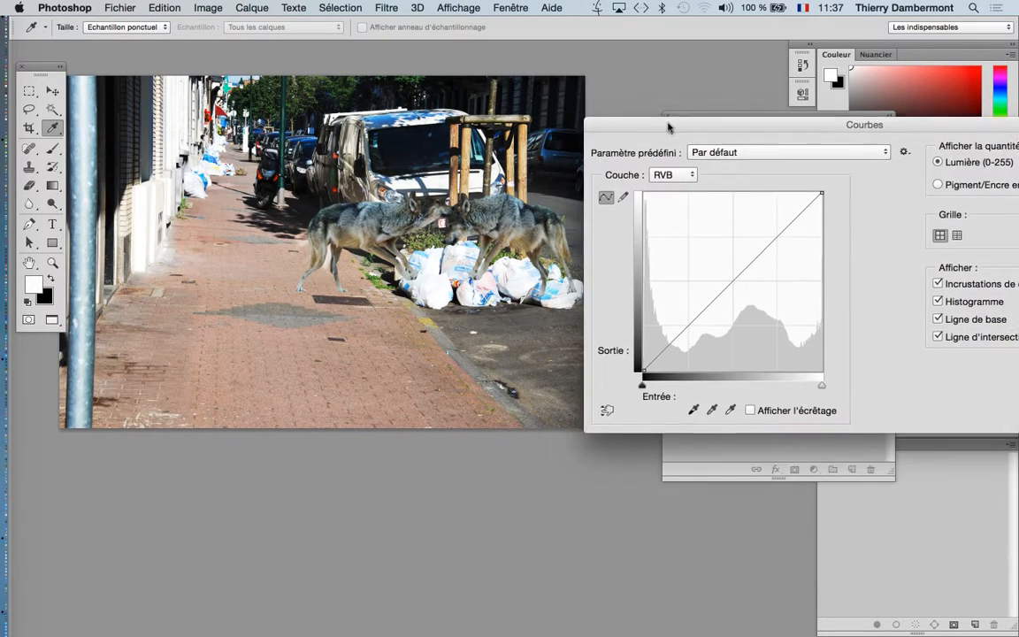
{"action": "left_click_drag", "start_coordinate": [666, 133], "coordinate": [646, 113]}
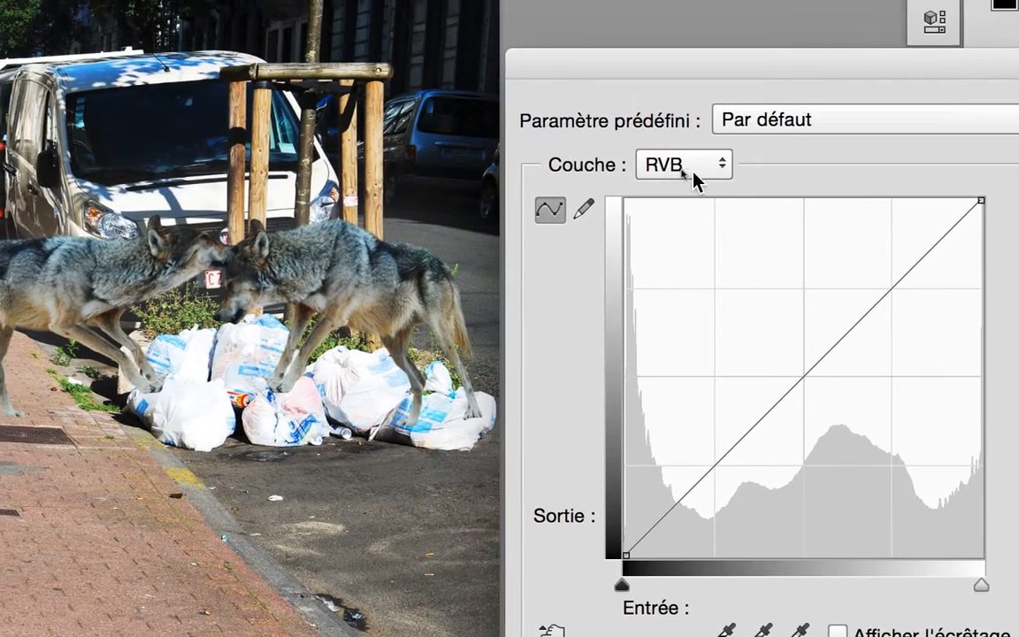
{"action": "left_click", "coordinate": [695, 180]}
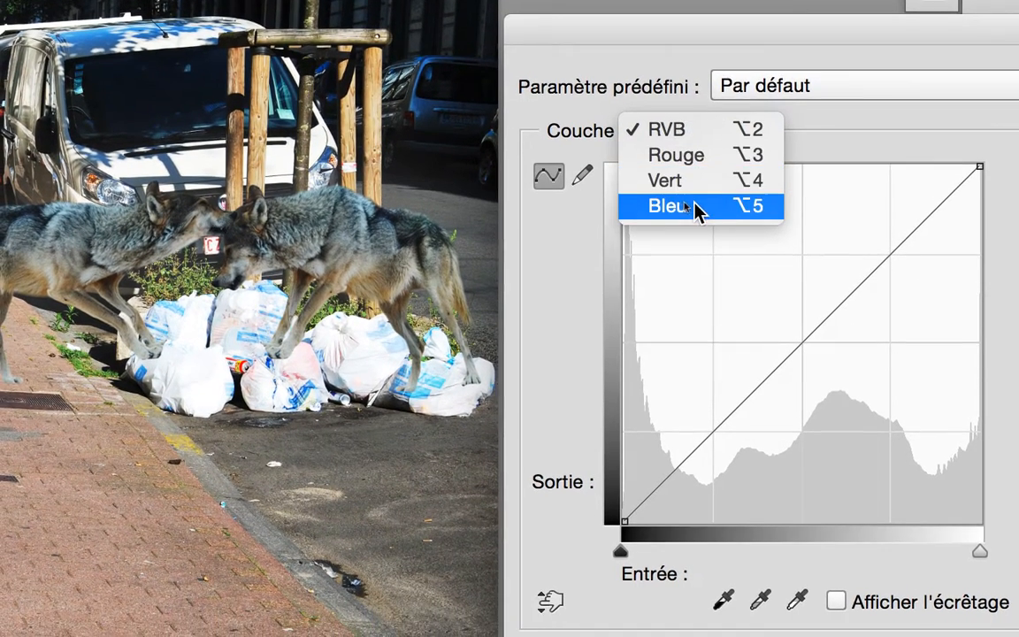
{"action": "left_click", "coordinate": [698, 233]}
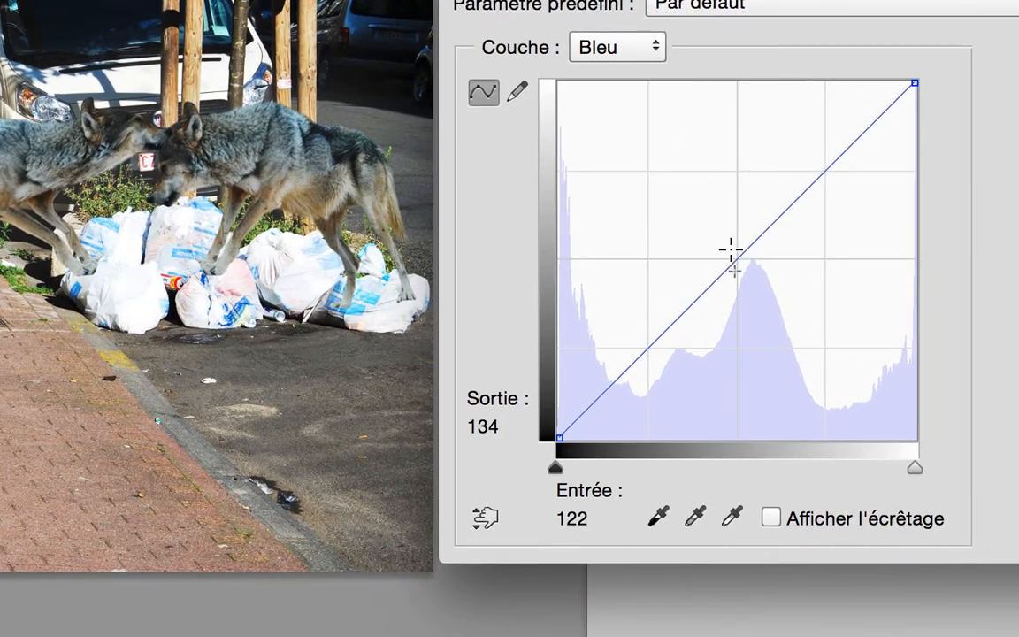
{"action": "left_click_drag", "start_coordinate": [802, 384], "coordinate": [802, 379]}
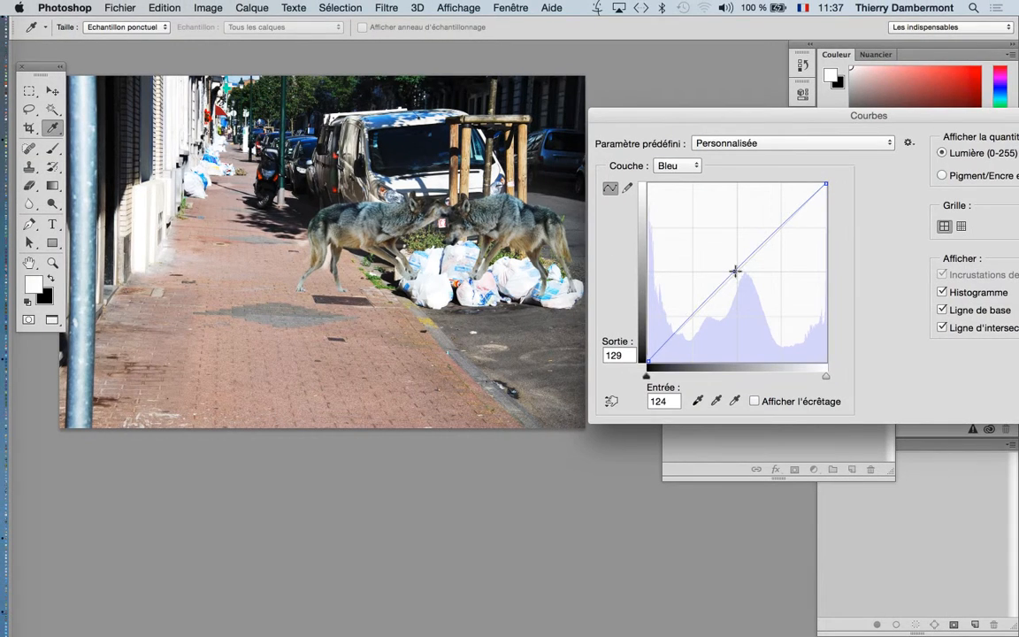
{"action": "left_click_drag", "start_coordinate": [735, 270], "coordinate": [757, 284]}
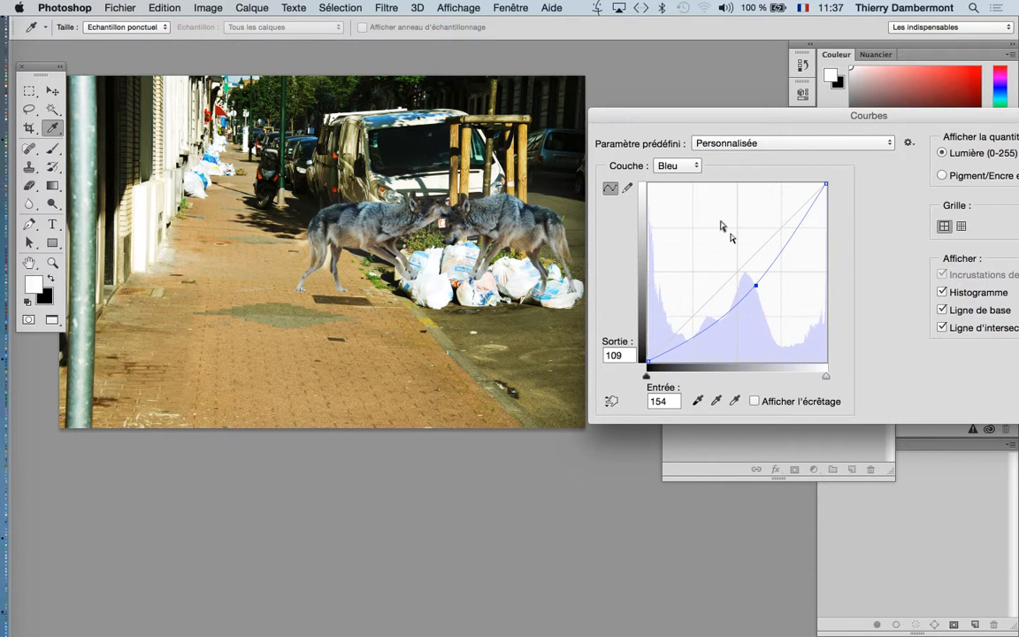
Lower the green channel curve to input 144 and output 104, and review the blue channel's curve against it
{"action": "left_click", "coordinate": [683, 168]}
{"action": "left_click", "coordinate": [682, 153]}
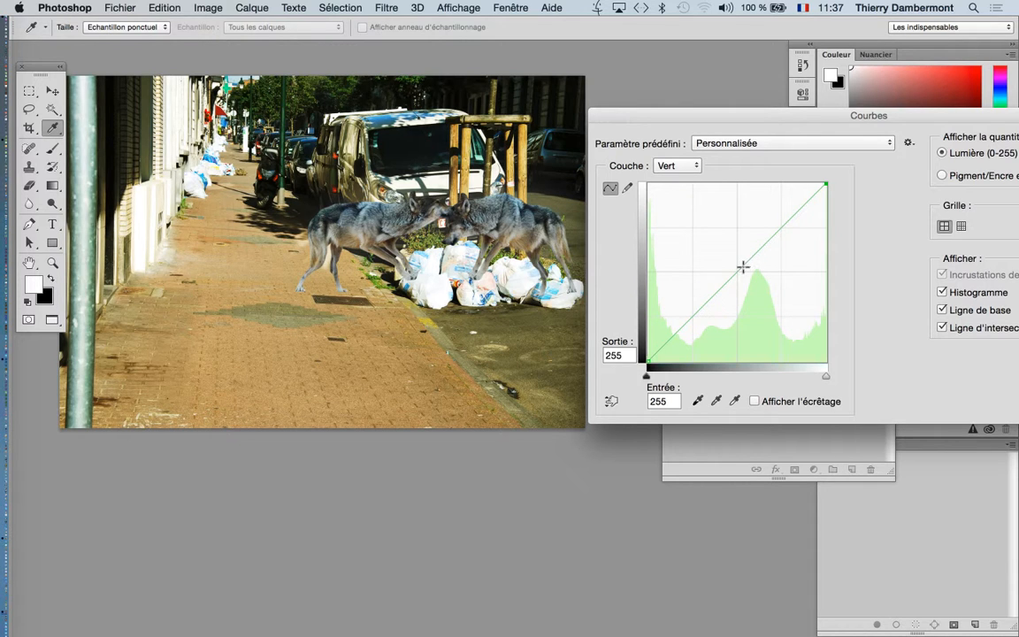
{"action": "left_click_drag", "start_coordinate": [742, 265], "coordinate": [750, 289]}
{"action": "left_click", "coordinate": [677, 165]}
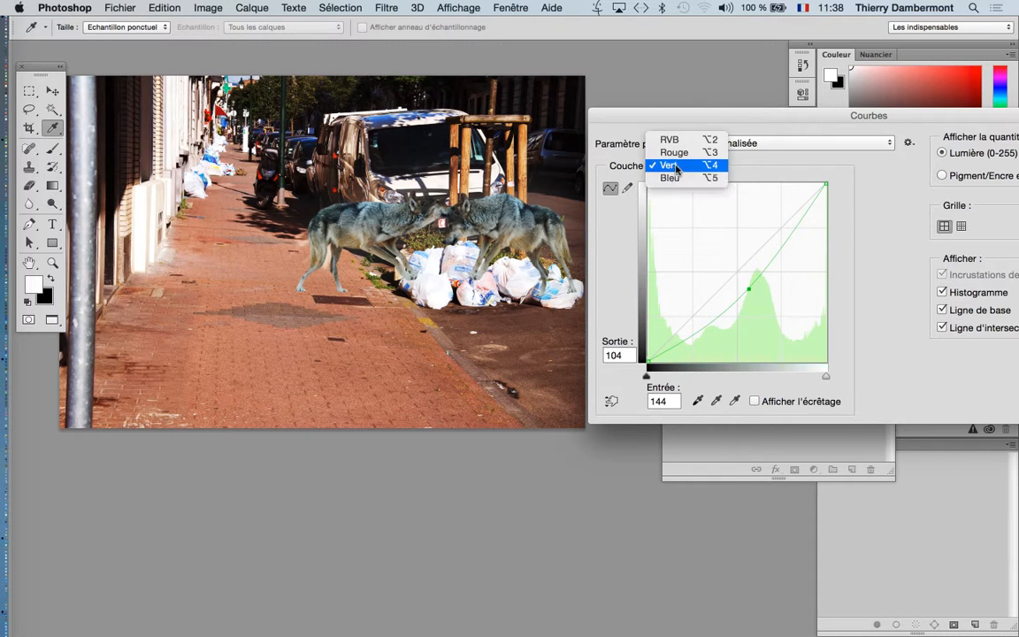
{"action": "left_click", "coordinate": [670, 180]}
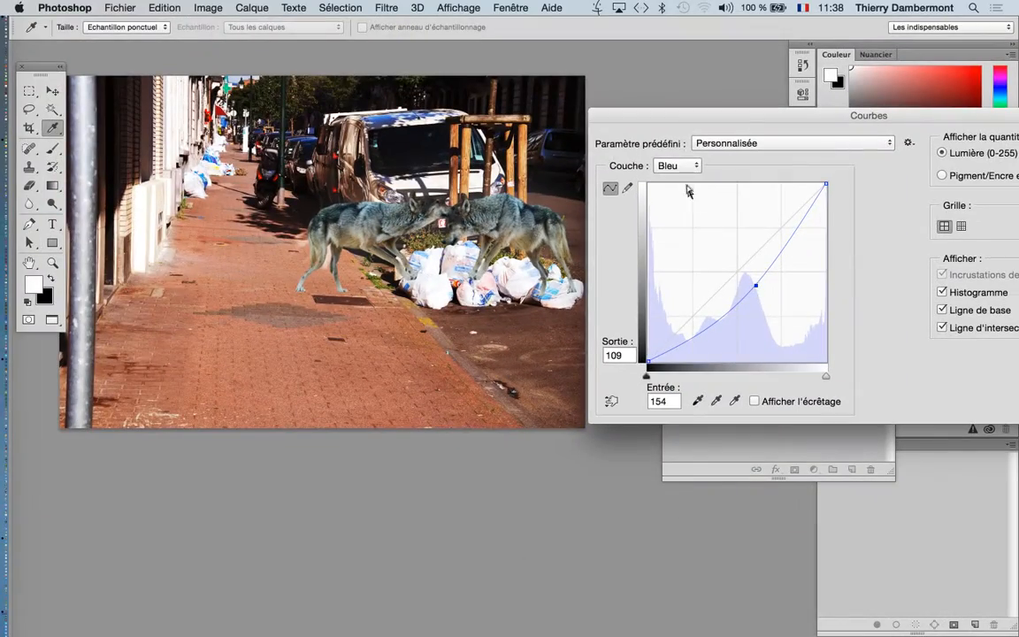
{"action": "left_click", "coordinate": [677, 166]}
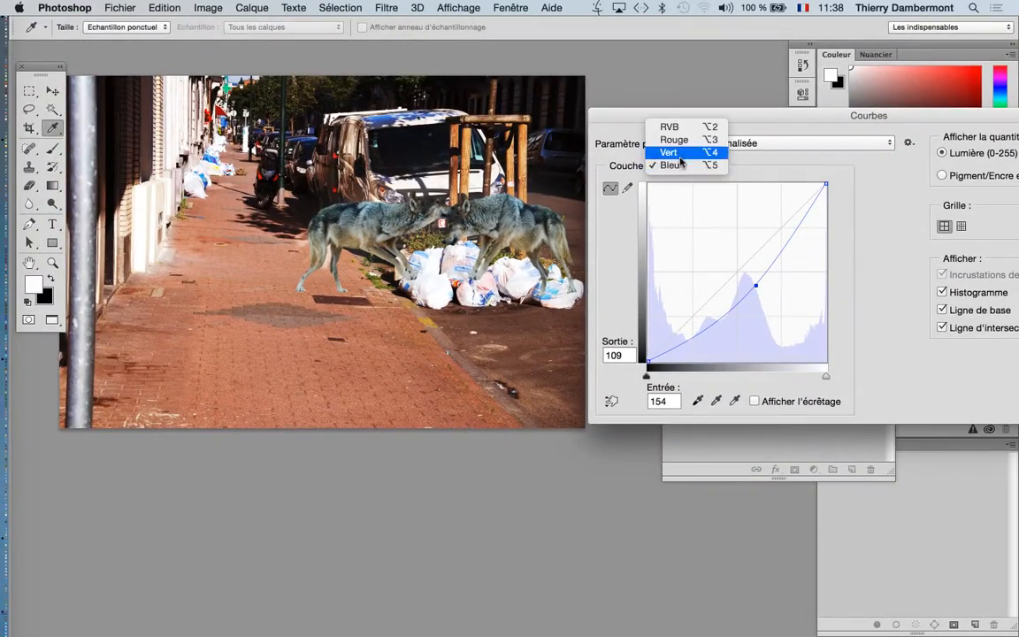
{"action": "left_click", "coordinate": [670, 152]}
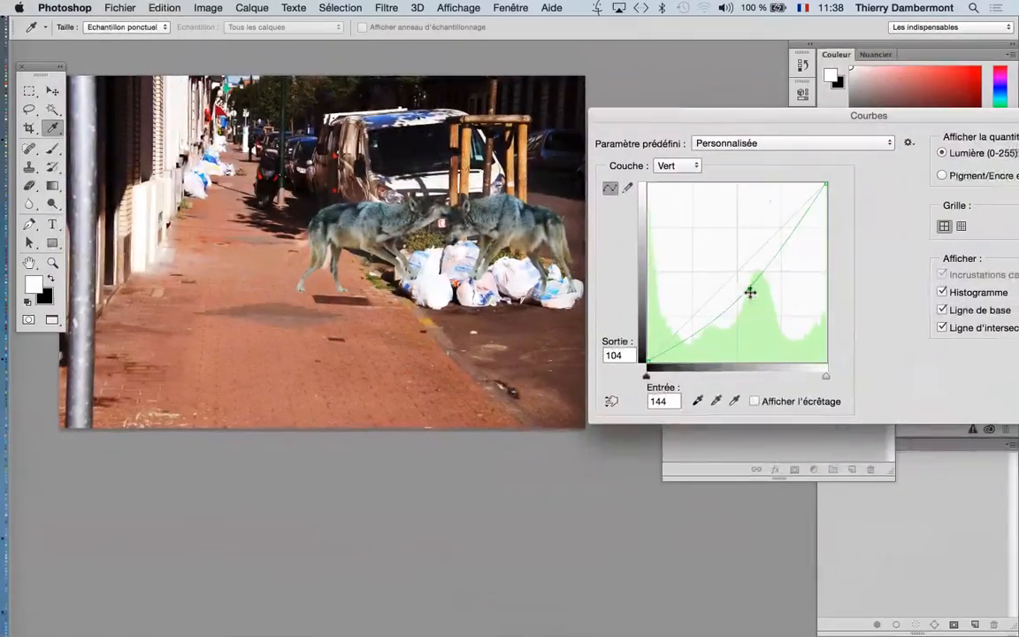
Compare the street scene with and without the Curves preview, and apply the adjustment to the background layer
{"action": "left_click_drag", "start_coordinate": [902, 117], "coordinate": [248, 358]}
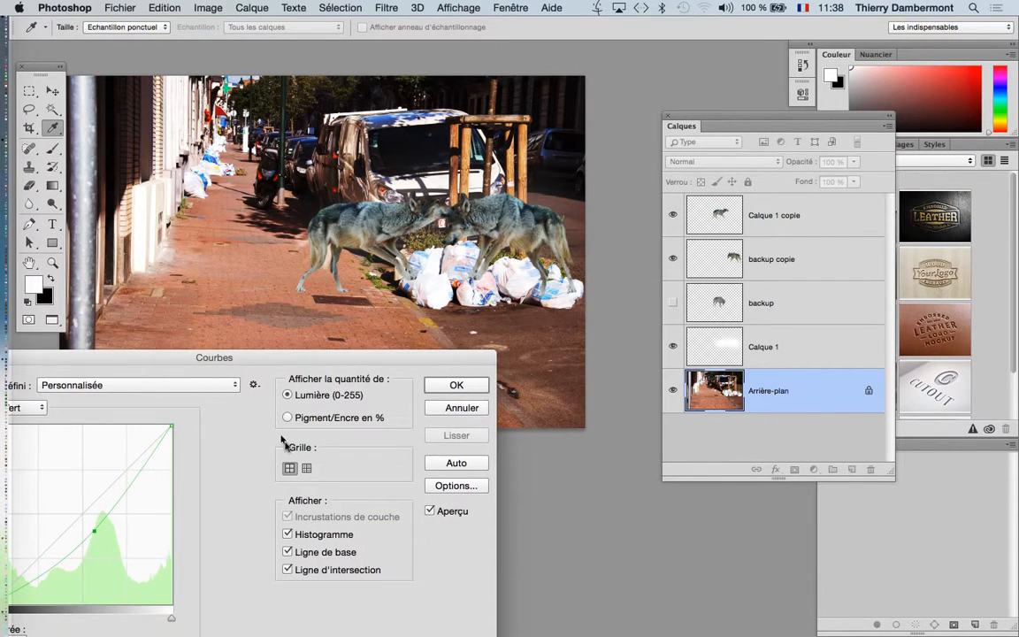
{"action": "left_click", "coordinate": [431, 511]}
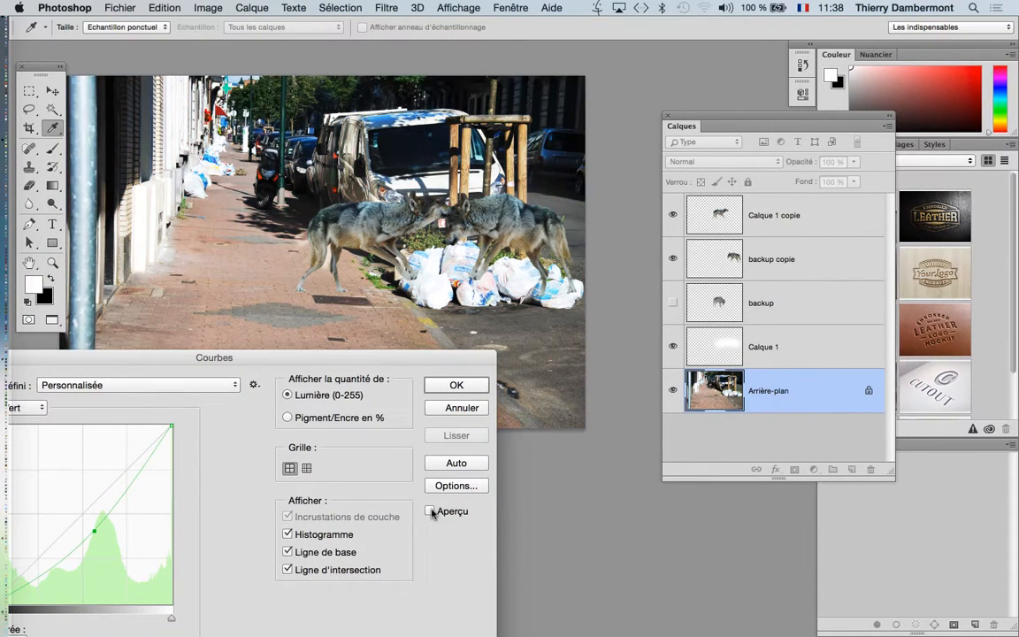
{"action": "left_click", "coordinate": [431, 512]}
{"action": "left_click", "coordinate": [431, 512]}
{"action": "left_click", "coordinate": [431, 512]}
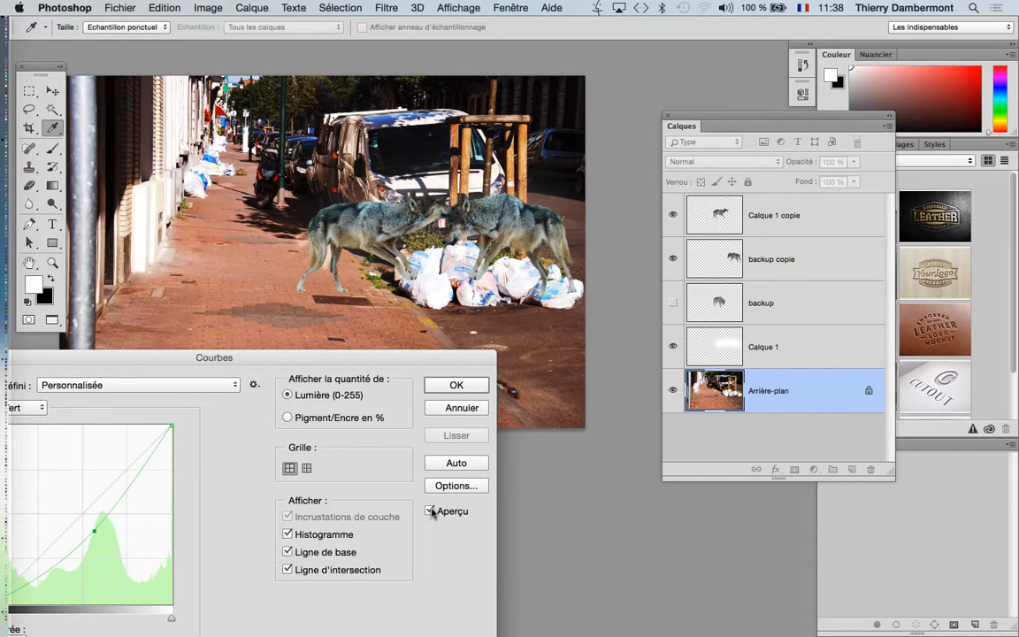
{"action": "left_click_drag", "start_coordinate": [423, 370], "coordinate": [102, 332]}
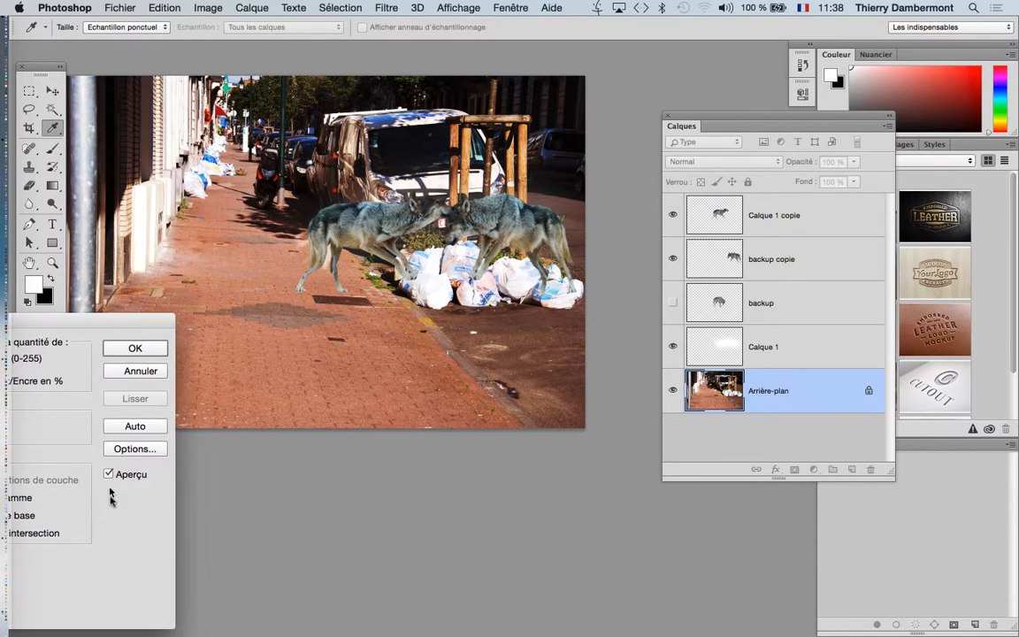
{"action": "left_click", "coordinate": [108, 476]}
{"action": "left_click", "coordinate": [107, 476]}
{"action": "left_click", "coordinate": [108, 475]}
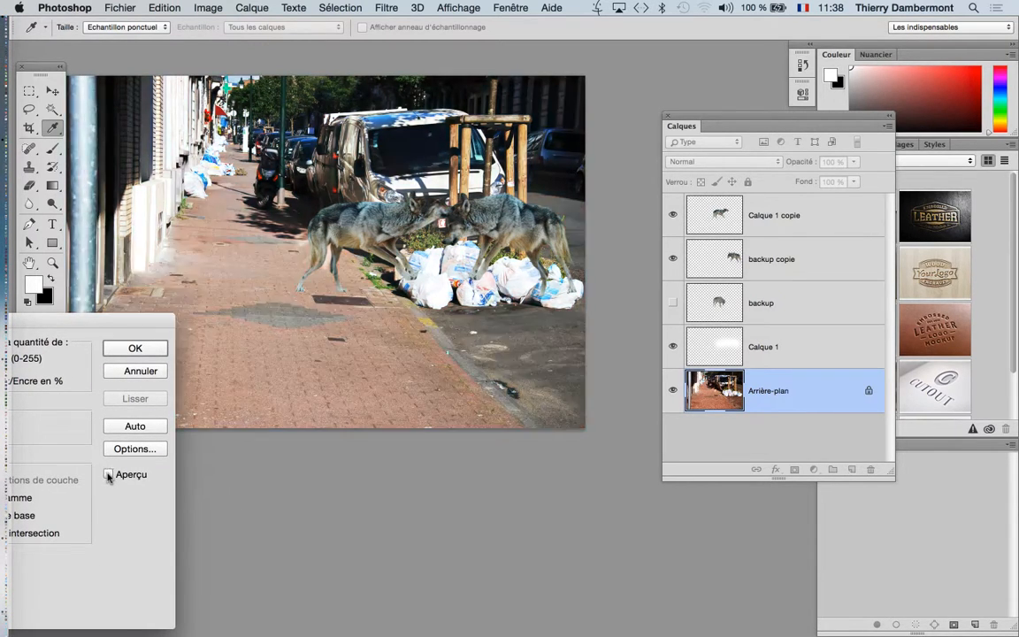
{"action": "left_click", "coordinate": [108, 475]}
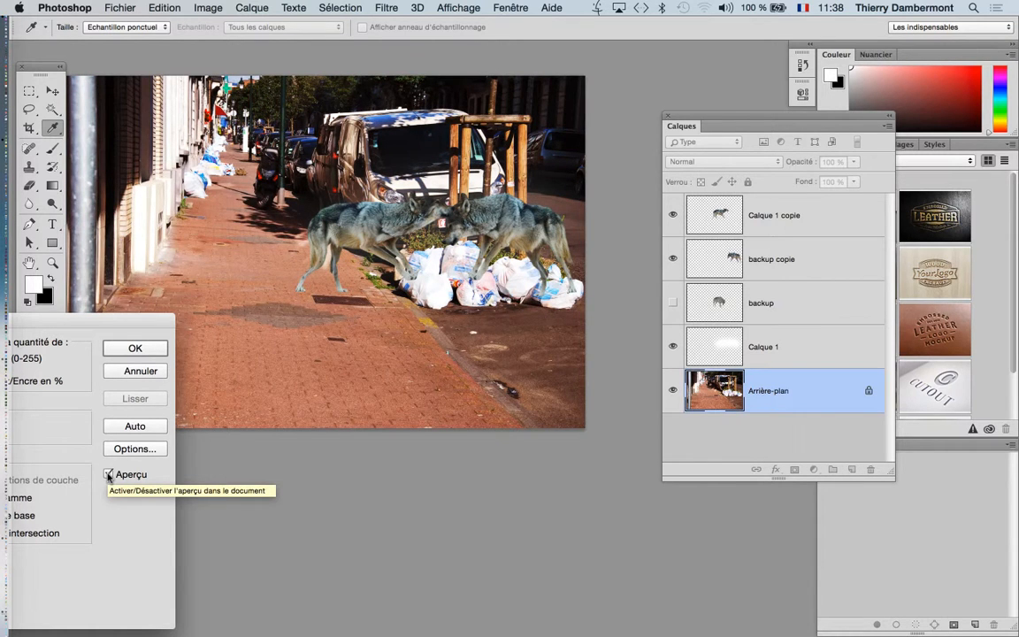
{"action": "left_click", "coordinate": [108, 475]}
{"action": "left_click", "coordinate": [108, 475]}
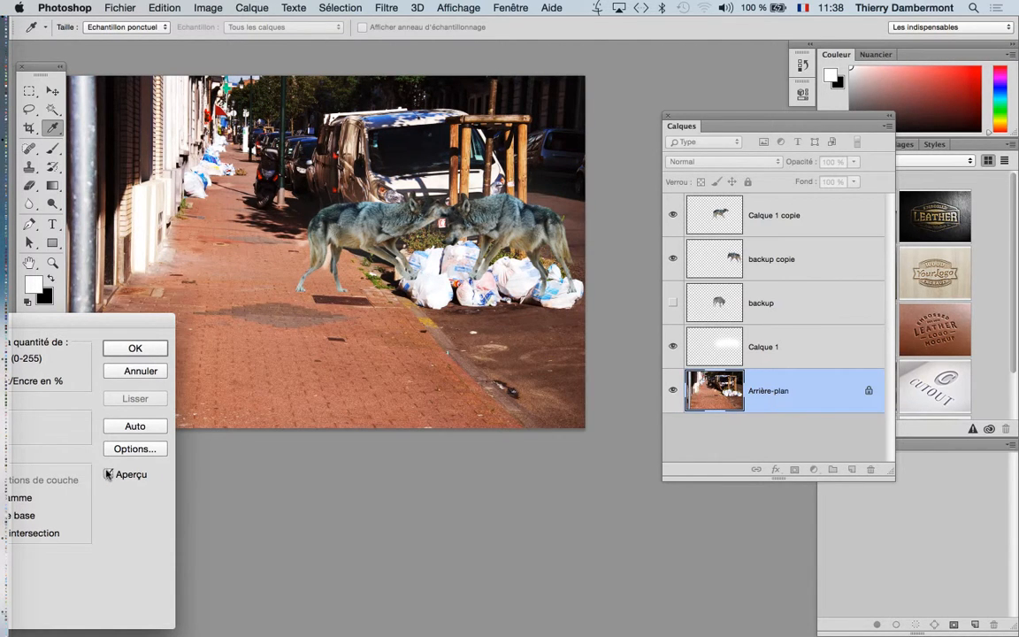
{"action": "left_click", "coordinate": [129, 348]}
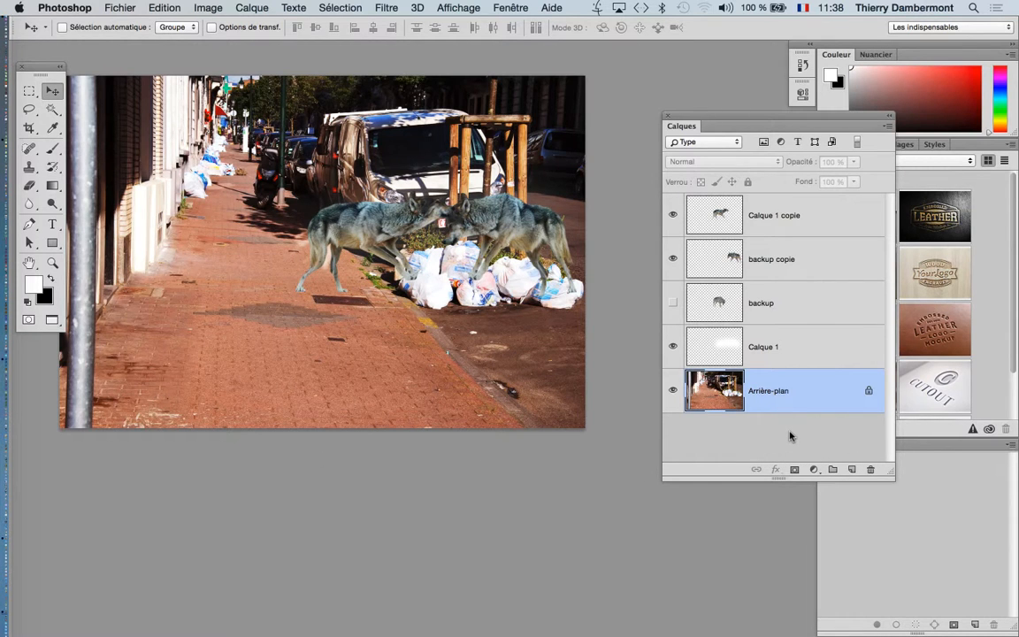
Start a Curves adjustment on the left wolf's layer, Calque 1 copie, keeping both wolves in close view
{"action": "left_click", "coordinate": [784, 261]}
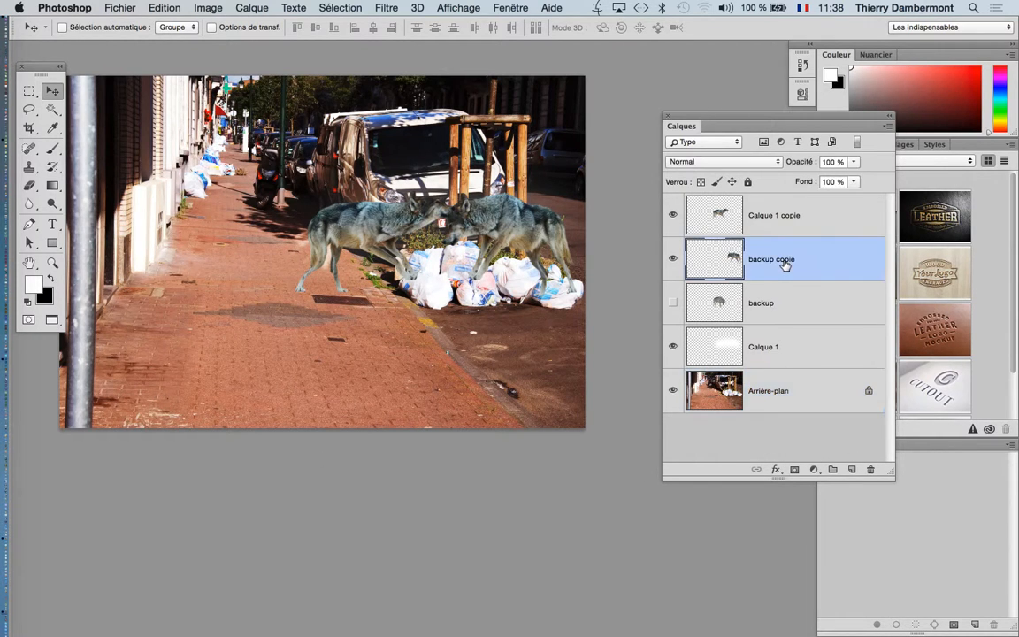
{"action": "left_click", "coordinate": [769, 222]}
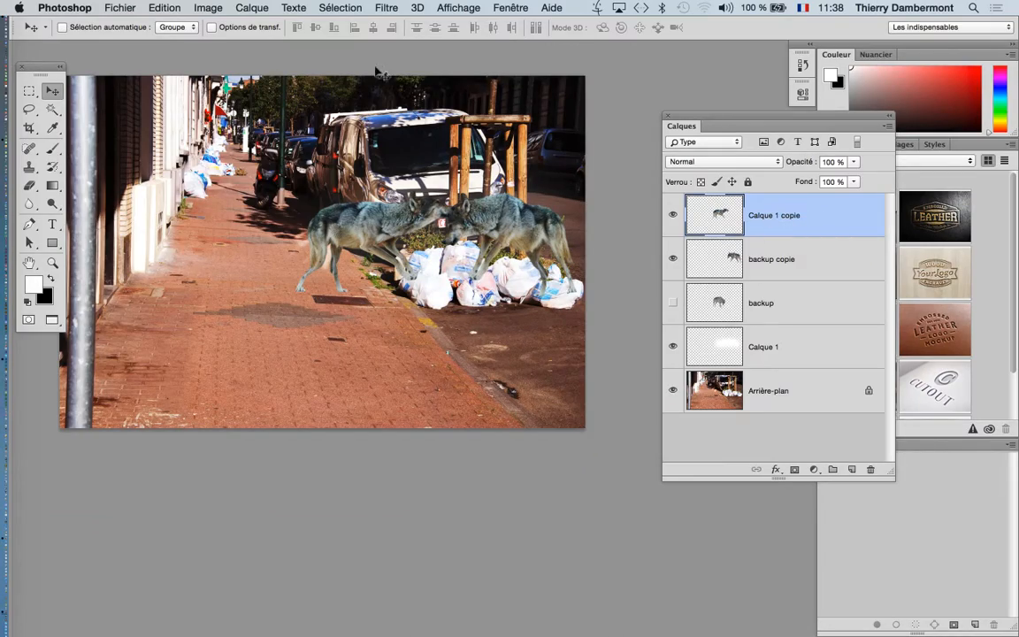
{"action": "left_click", "coordinate": [208, 8]}
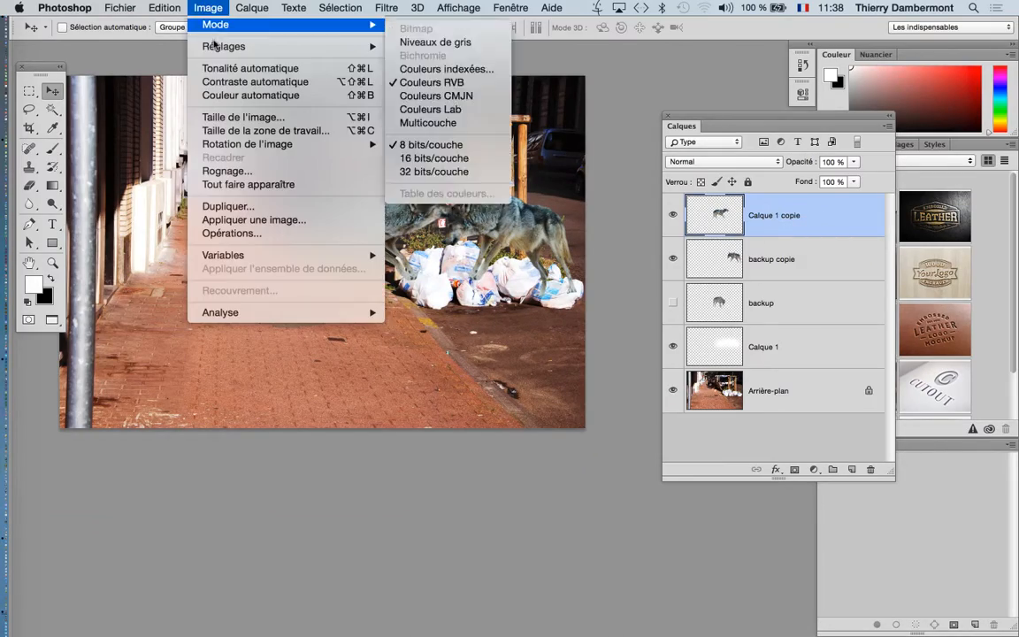
{"action": "mouse_move", "coordinate": [228, 49]}
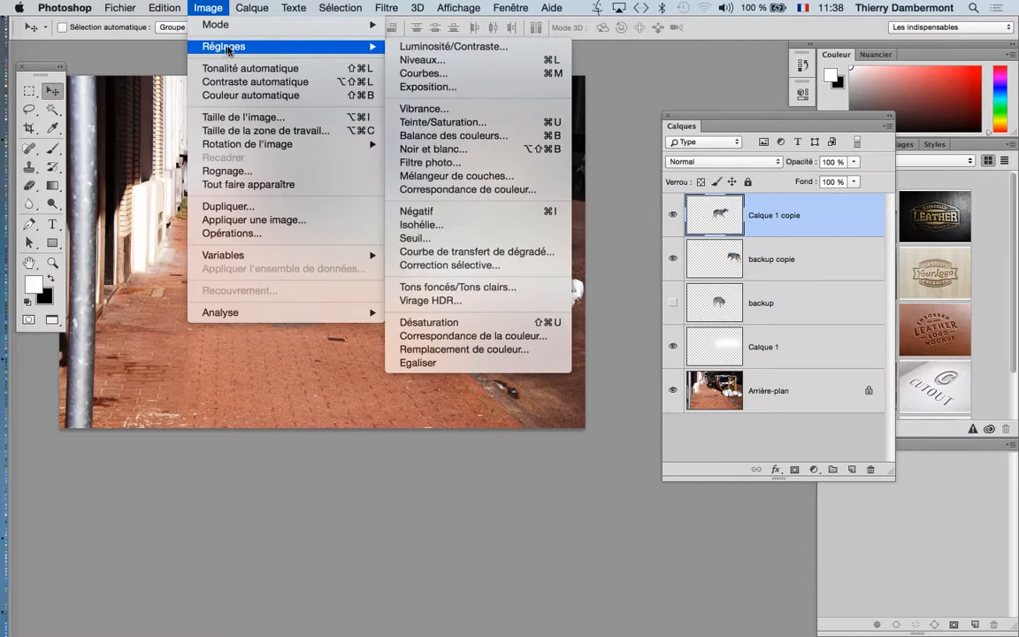
{"action": "left_click", "coordinate": [423, 73]}
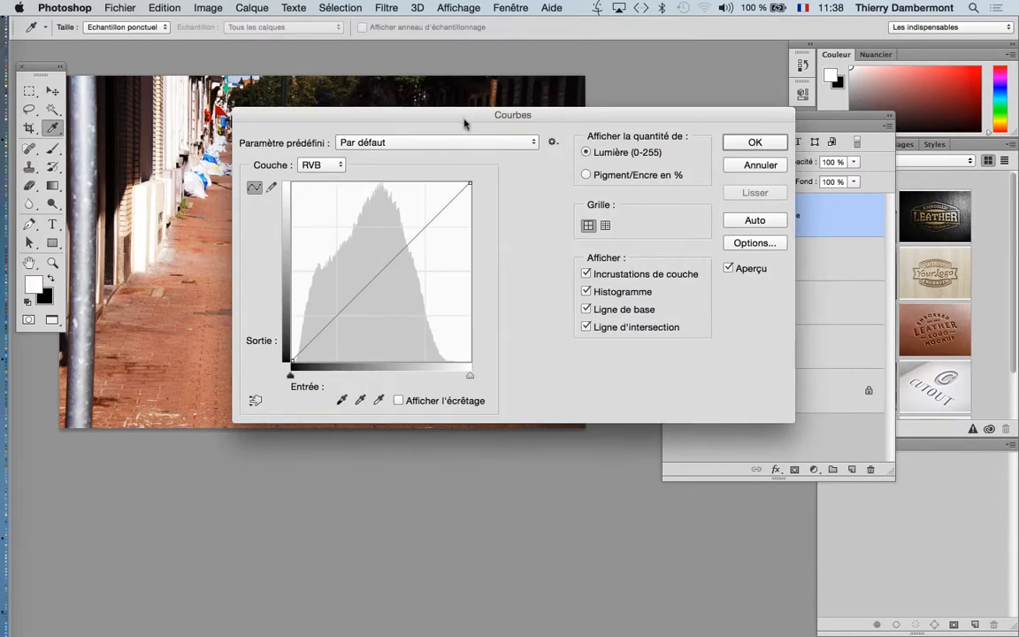
{"action": "left_click_drag", "start_coordinate": [467, 117], "coordinate": [767, 123]}
{"action": "scroll", "coordinate": [440, 216], "scroll_direction": "up", "scroll_amount": 5}
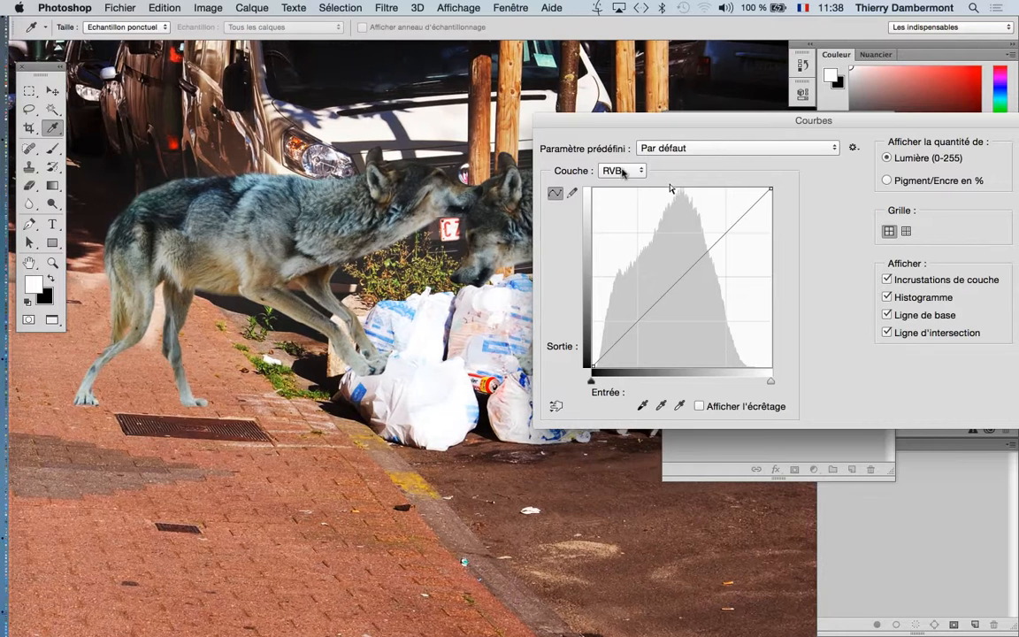
Raise the left wolf's red channel curve to input 123 and output 154, and apply the adjustment
{"action": "left_click", "coordinate": [611, 170]}
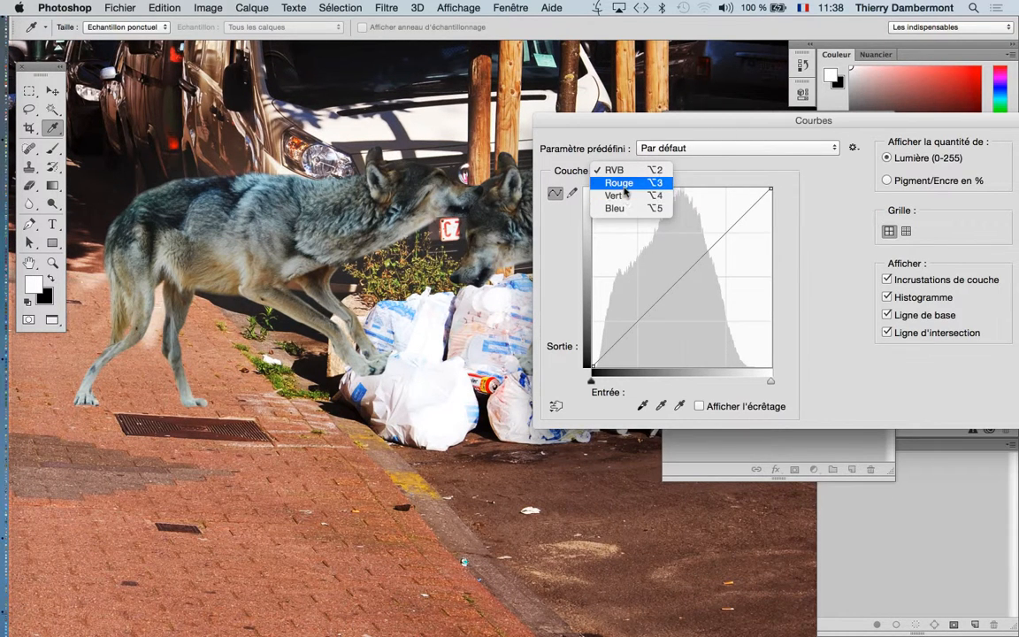
{"action": "left_click", "coordinate": [624, 184]}
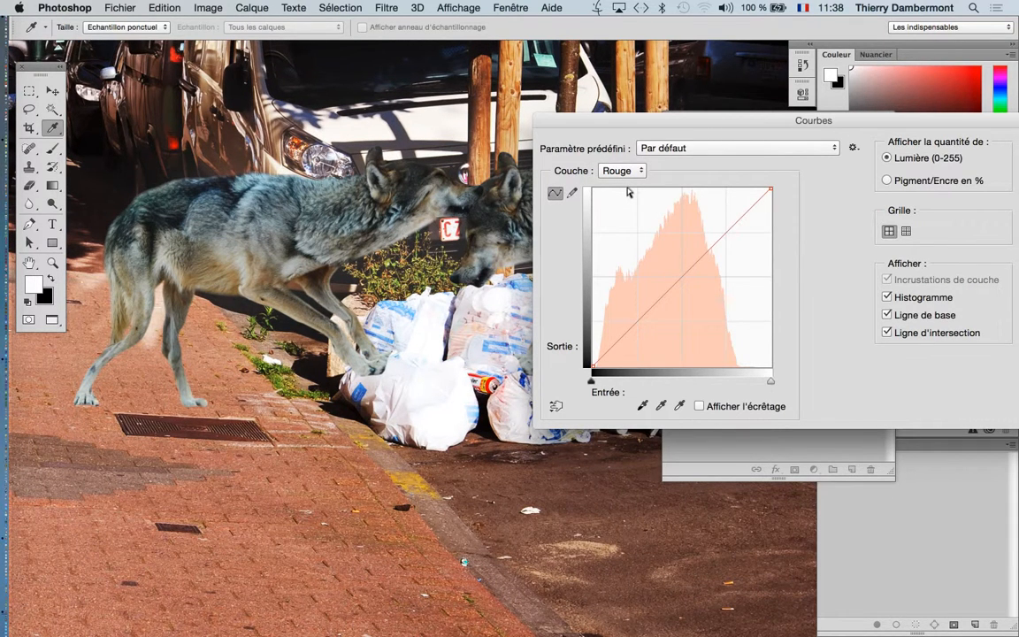
{"action": "scroll", "coordinate": [314, 191], "scroll_direction": "up", "scroll_amount": 2}
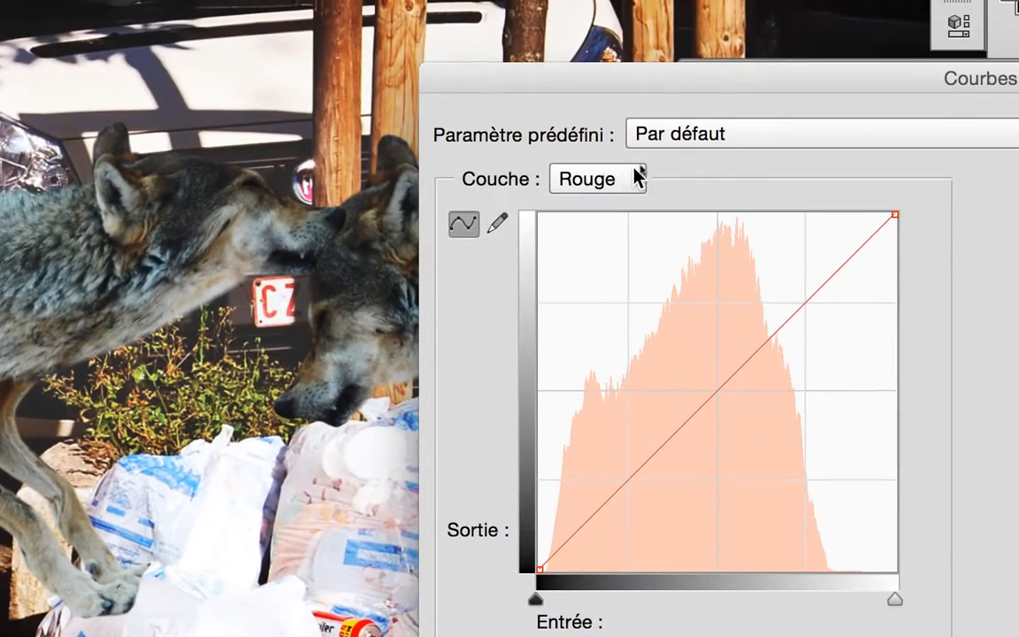
{"action": "left_click", "coordinate": [639, 171]}
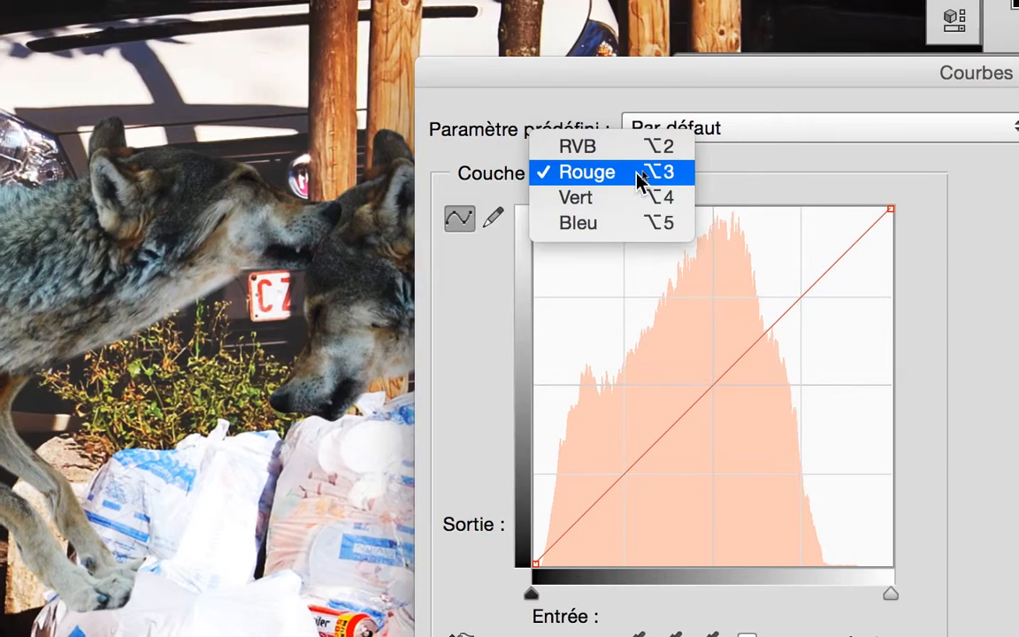
{"action": "left_click", "coordinate": [639, 177]}
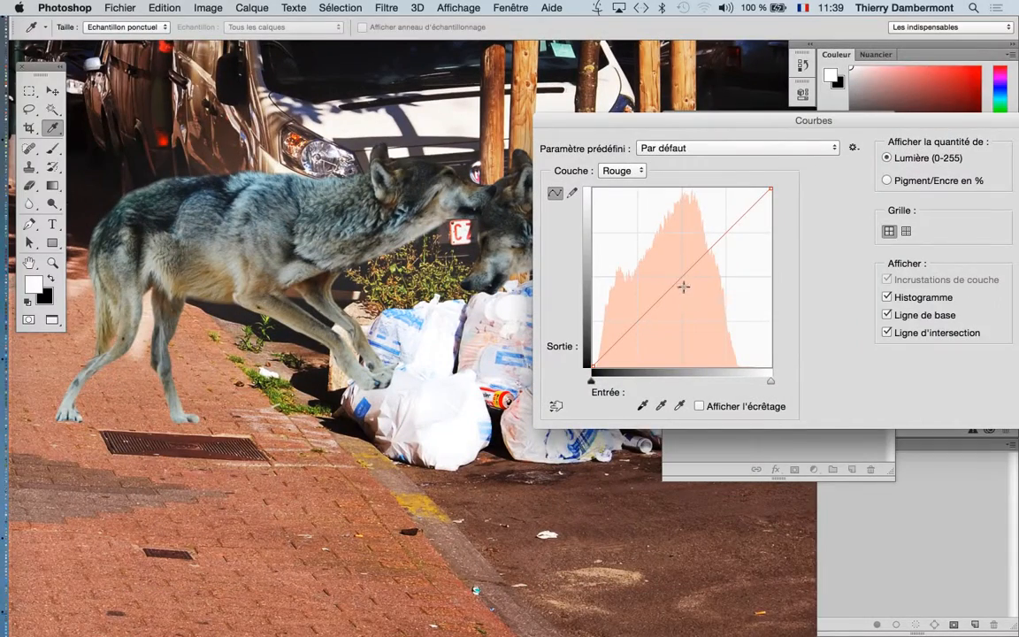
{"action": "left_click_drag", "start_coordinate": [684, 286], "coordinate": [678, 259]}
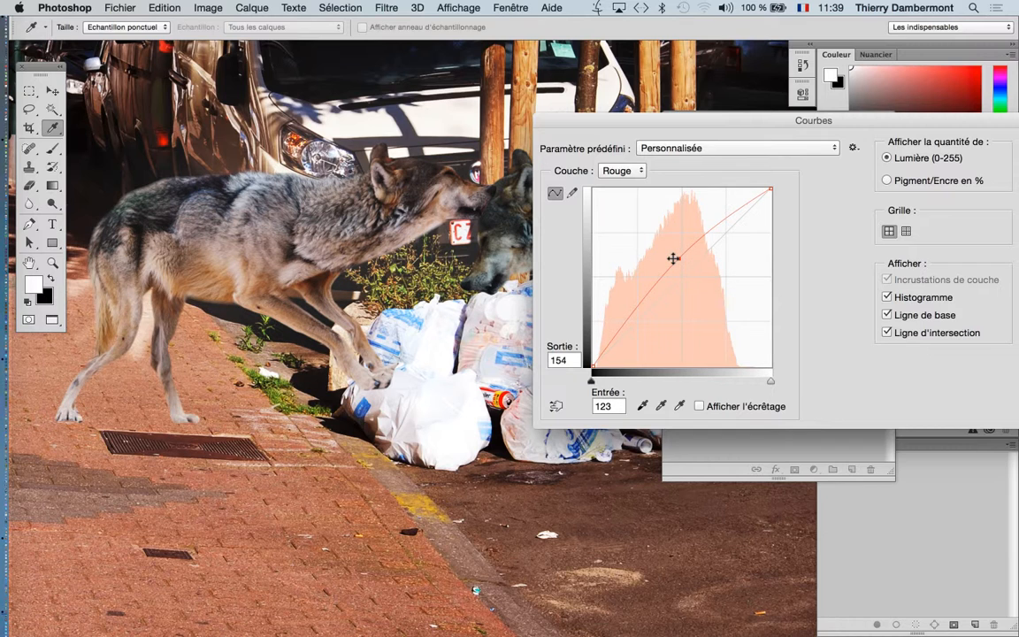
{"action": "left_click_drag", "start_coordinate": [892, 124], "coordinate": [600, 185]}
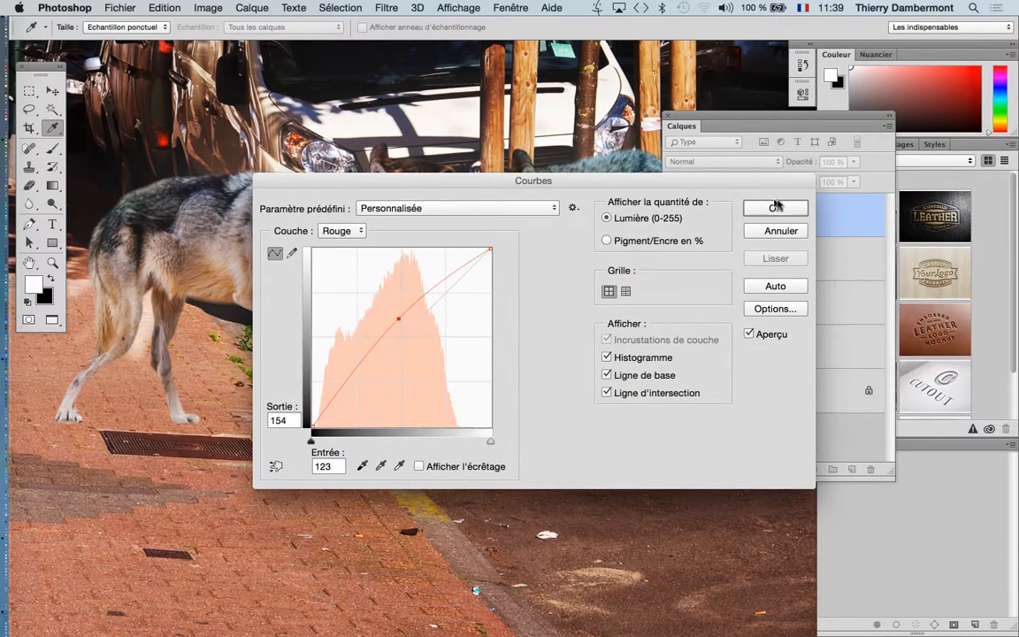
{"action": "left_click", "coordinate": [775, 207]}
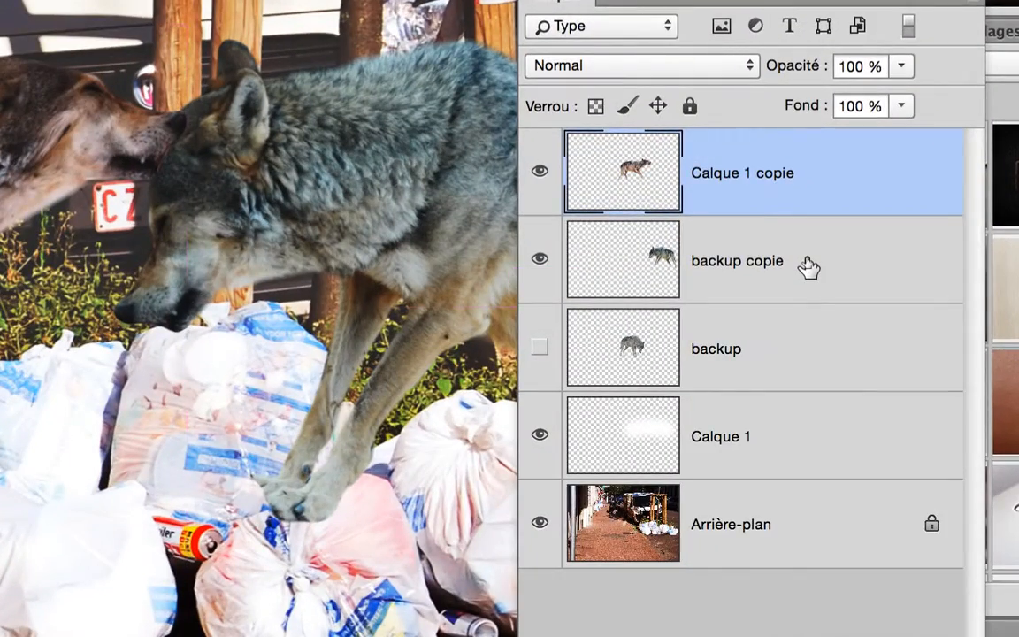
Apply the same red channel curve to the backup copie layer, and check both wolves against the whole street scene
{"action": "left_click", "coordinate": [807, 261]}
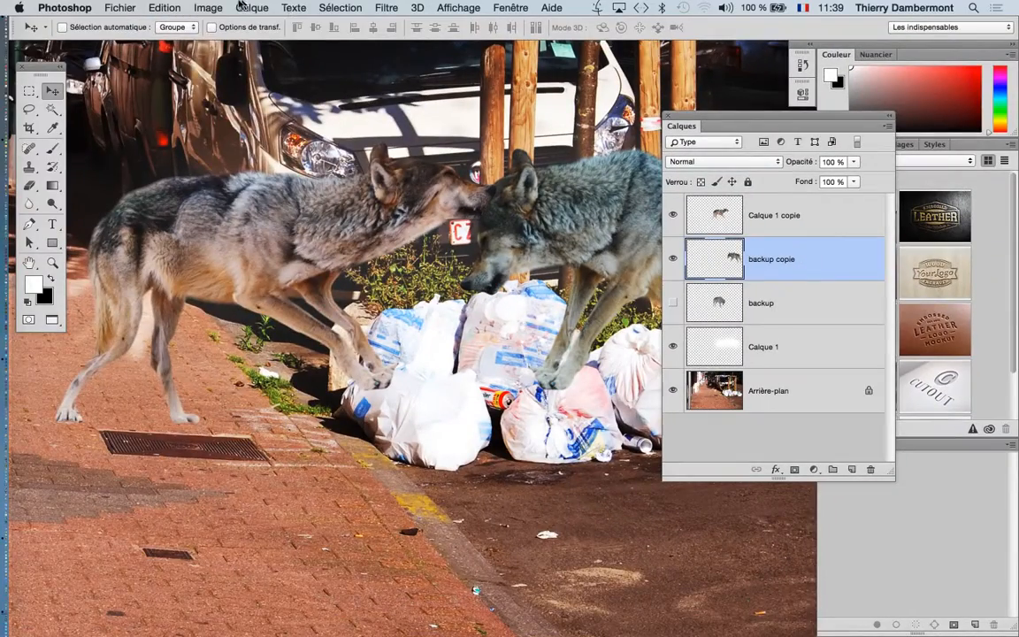
{"action": "left_click", "coordinate": [211, 8]}
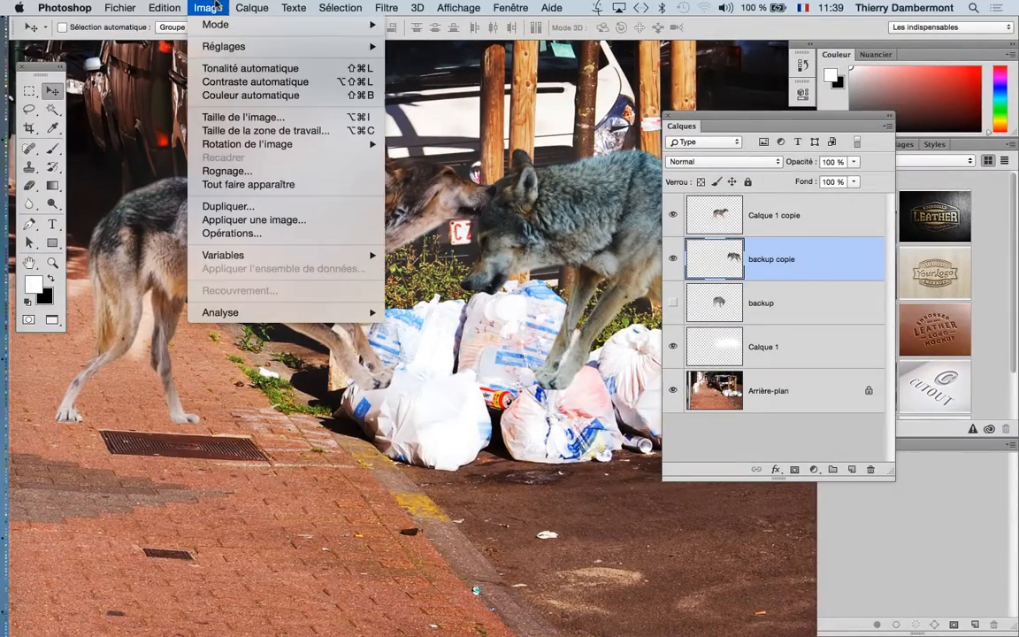
{"action": "mouse_move", "coordinate": [225, 46]}
{"action": "left_click", "coordinate": [414, 73]}
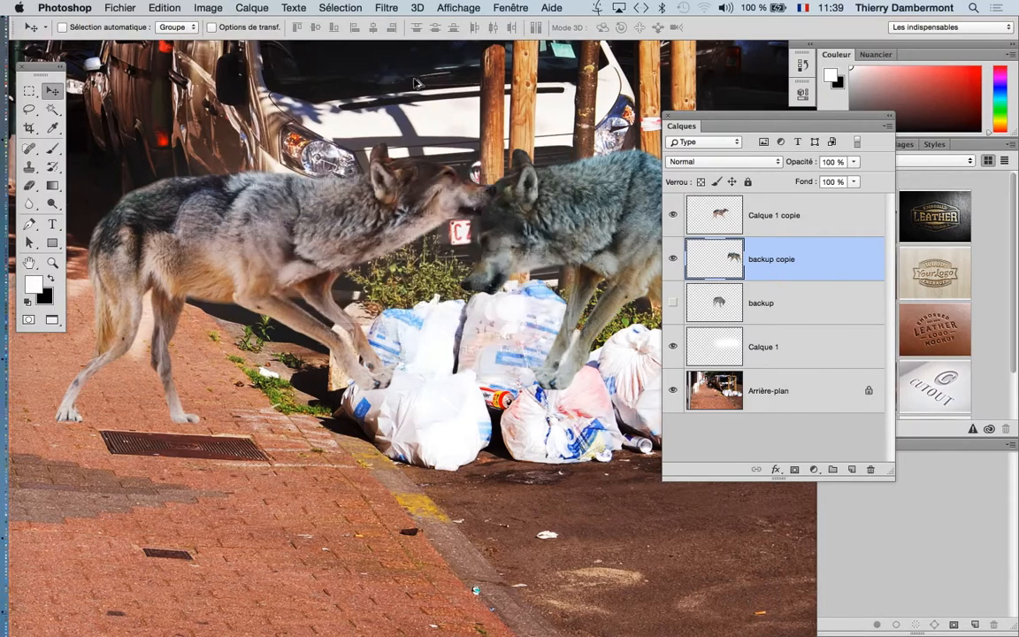
{"action": "left_click_drag", "start_coordinate": [574, 53], "coordinate": [413, 334]}
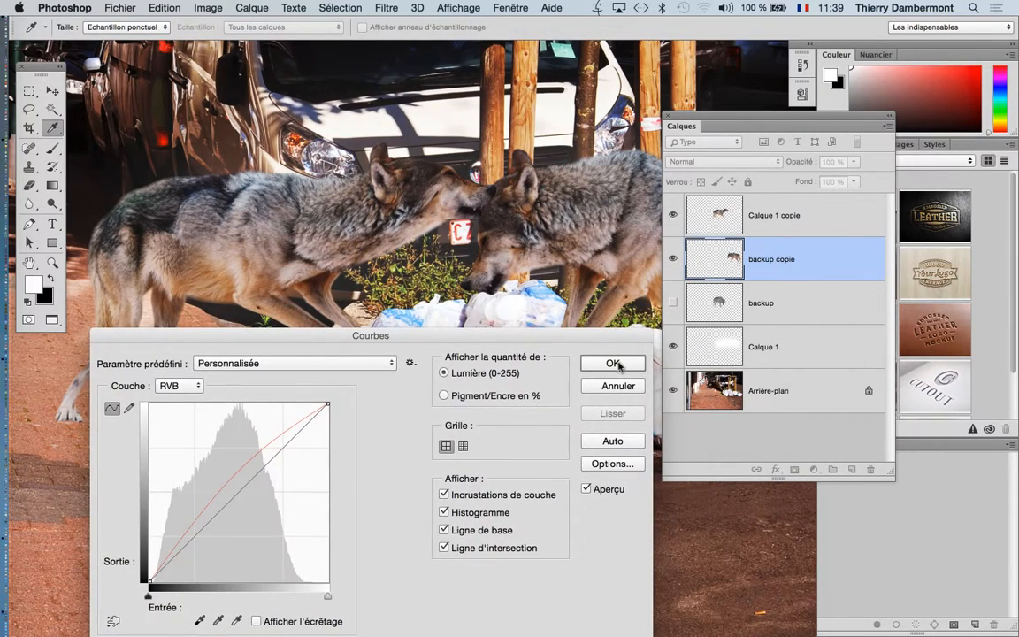
{"action": "left_click", "coordinate": [613, 363]}
{"action": "key", "text": "v"}
{"action": "key", "text": "ctrl+0"}
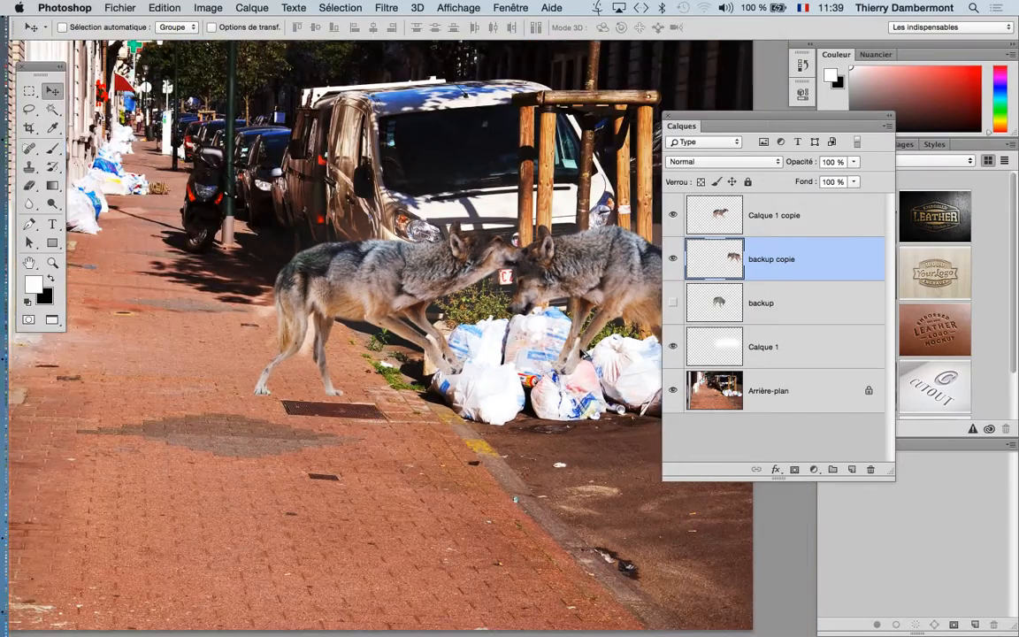
{"action": "left_click_drag", "start_coordinate": [581, 354], "coordinate": [492, 244]}
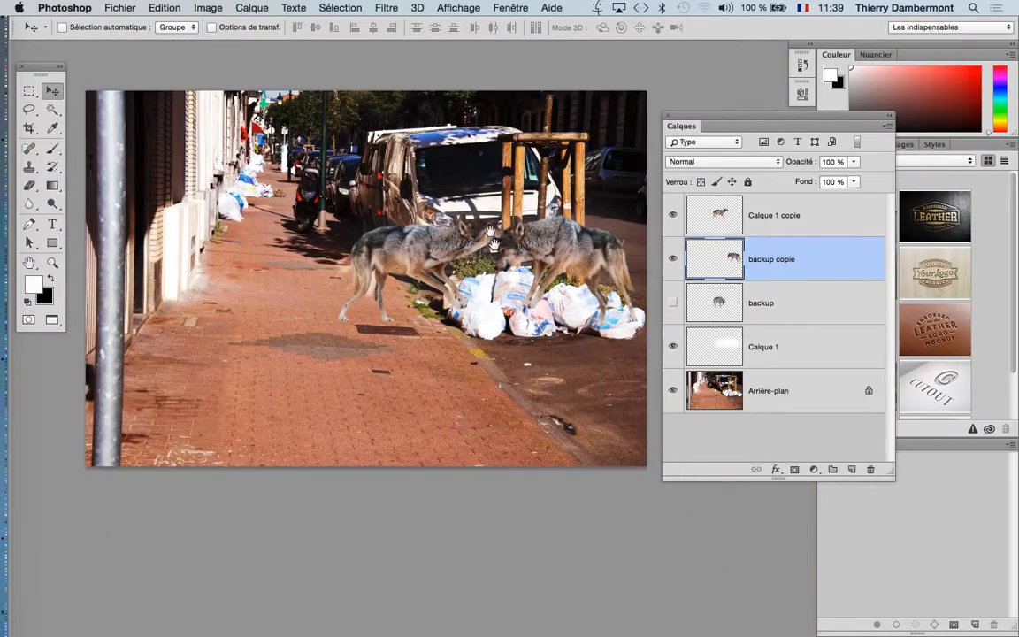
{"action": "scroll", "coordinate": [493, 237], "scroll_direction": "down", "scroll_amount": 2}
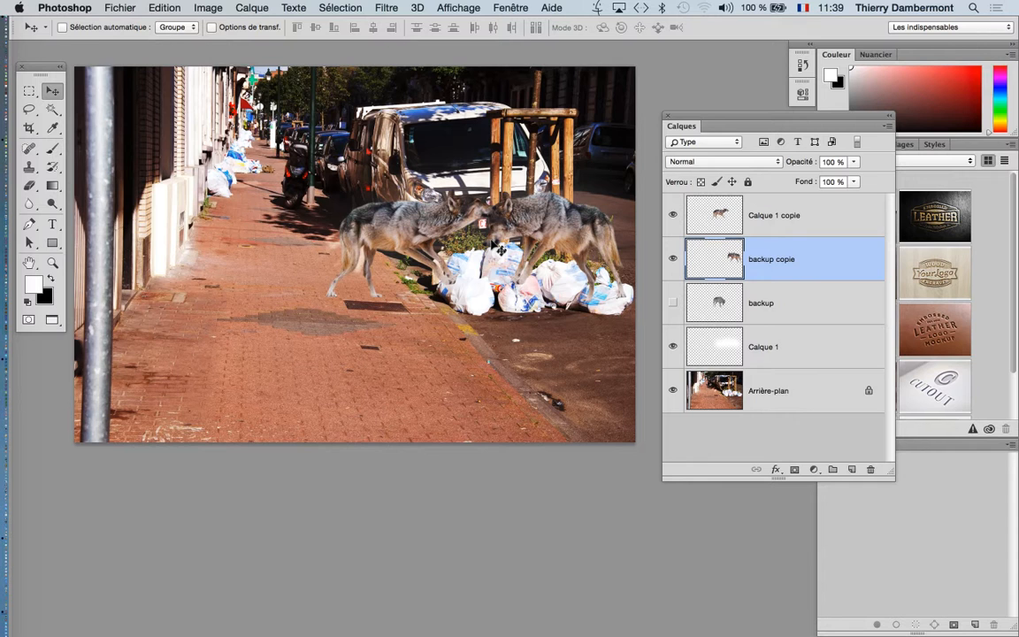
{"action": "scroll", "coordinate": [496, 244], "scroll_direction": "down", "scroll_amount": 1}
{"action": "scroll", "coordinate": [500, 254], "scroll_direction": "up", "scroll_amount": 2}
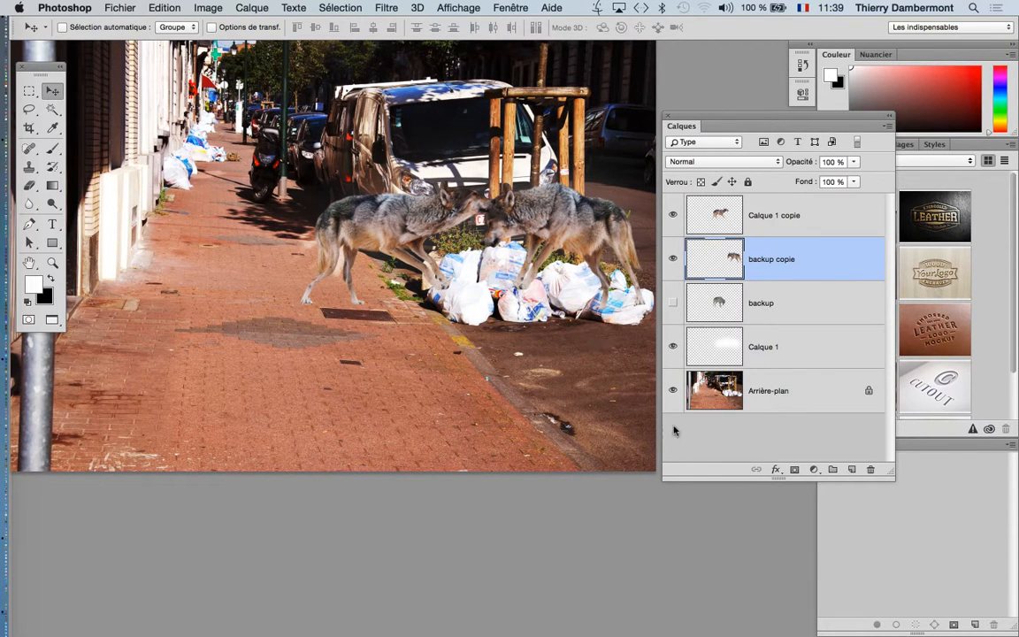
Raise the blue channel of the Arrière-plan layer with a Curves adjustment to input 125 and output 142
{"action": "left_click", "coordinate": [766, 392]}
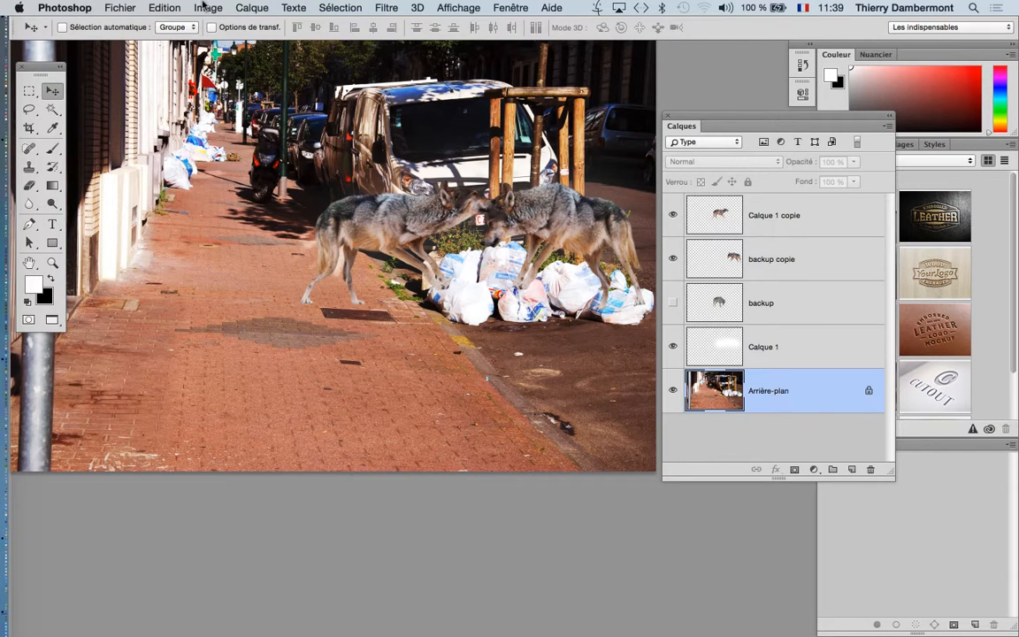
{"action": "left_click", "coordinate": [208, 8]}
{"action": "mouse_move", "coordinate": [215, 34]}
{"action": "left_click", "coordinate": [418, 71]}
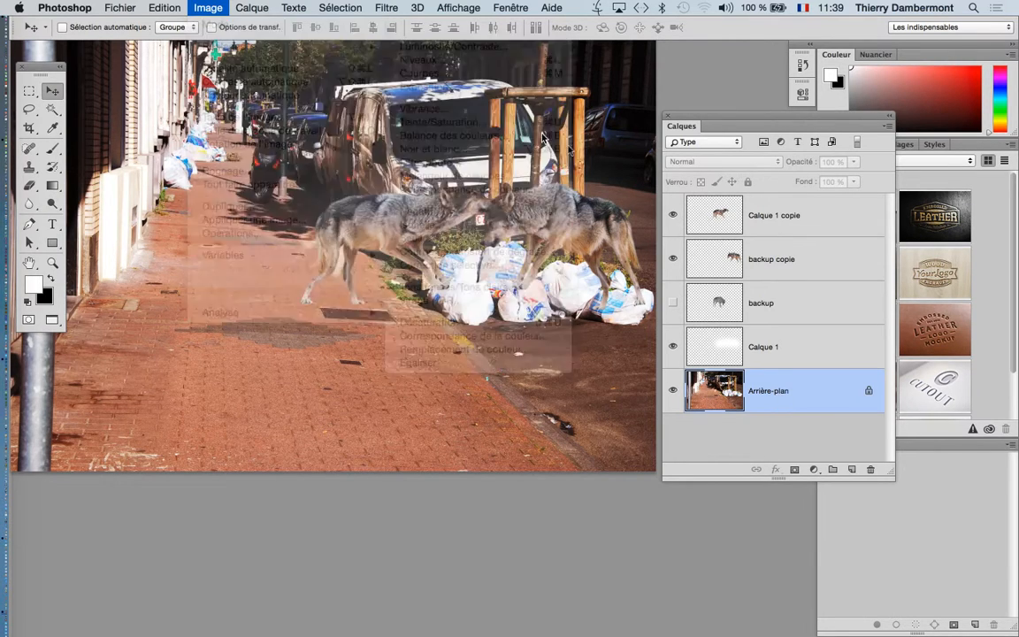
{"action": "left_click_drag", "start_coordinate": [496, 114], "coordinate": [839, 123]}
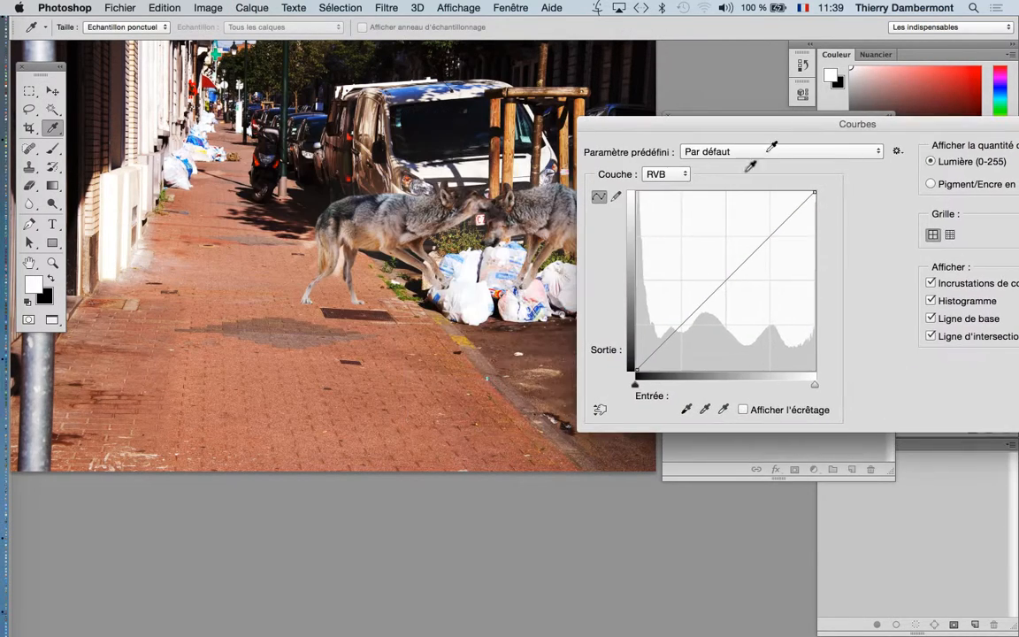
{"action": "left_click", "coordinate": [662, 173]}
{"action": "left_click", "coordinate": [665, 212]}
{"action": "left_click_drag", "start_coordinate": [715, 286], "coordinate": [724, 270]}
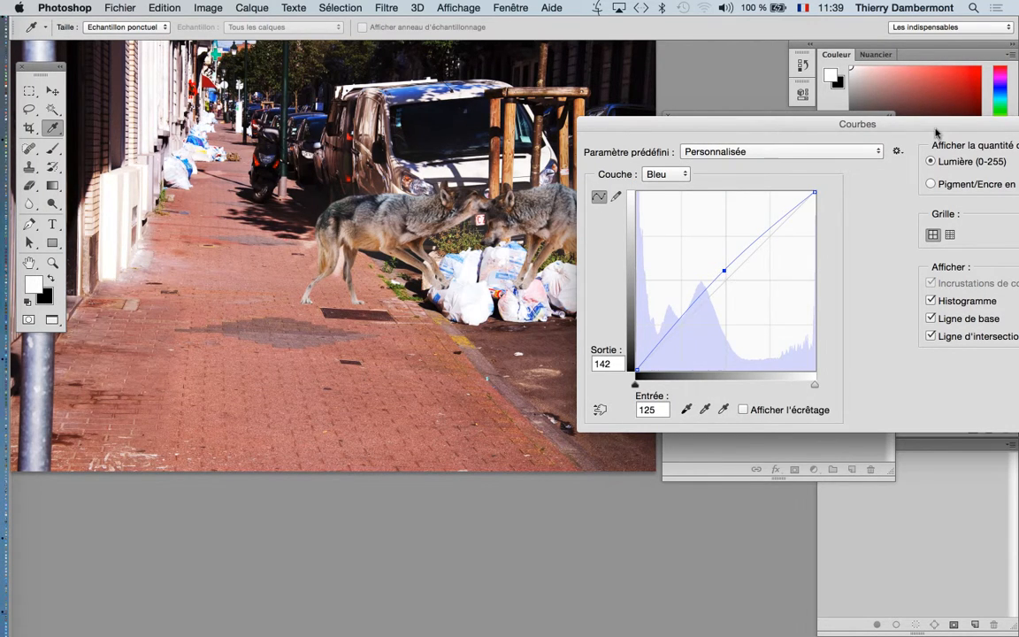
{"action": "left_click_drag", "start_coordinate": [937, 132], "coordinate": [565, 298]}
{"action": "left_click", "coordinate": [723, 321]}
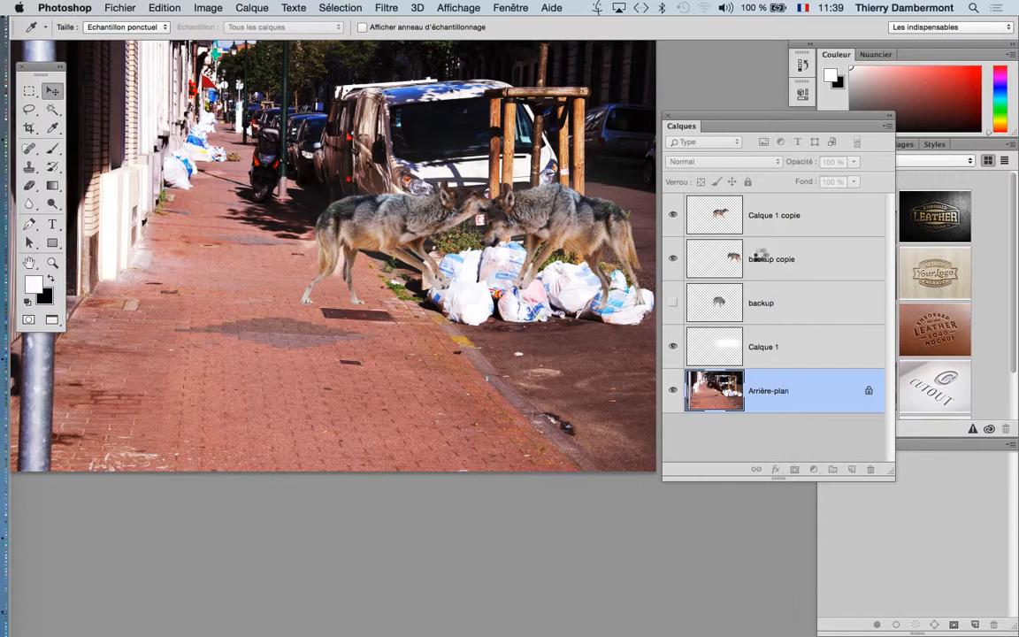
Darken the backup copie layer with a Curves adjustment, lowering its RVB curve to input 164 and output 144
{"action": "left_click", "coordinate": [761, 258]}
{"action": "left_click", "coordinate": [209, 9]}
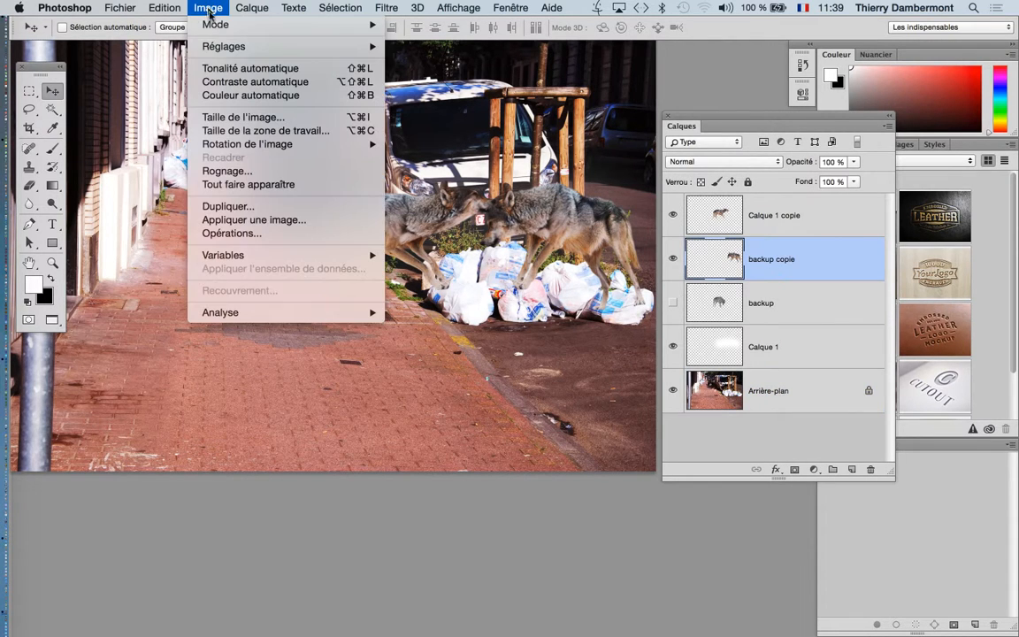
{"action": "mouse_move", "coordinate": [221, 47]}
{"action": "left_click", "coordinate": [428, 74]}
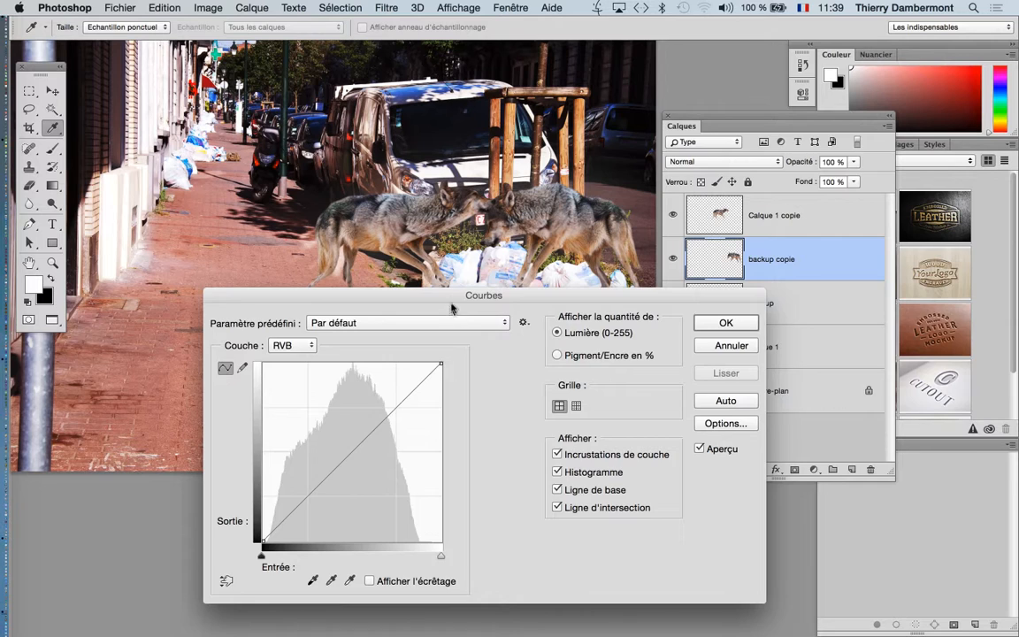
{"action": "left_click_drag", "start_coordinate": [450, 305], "coordinate": [847, 284]}
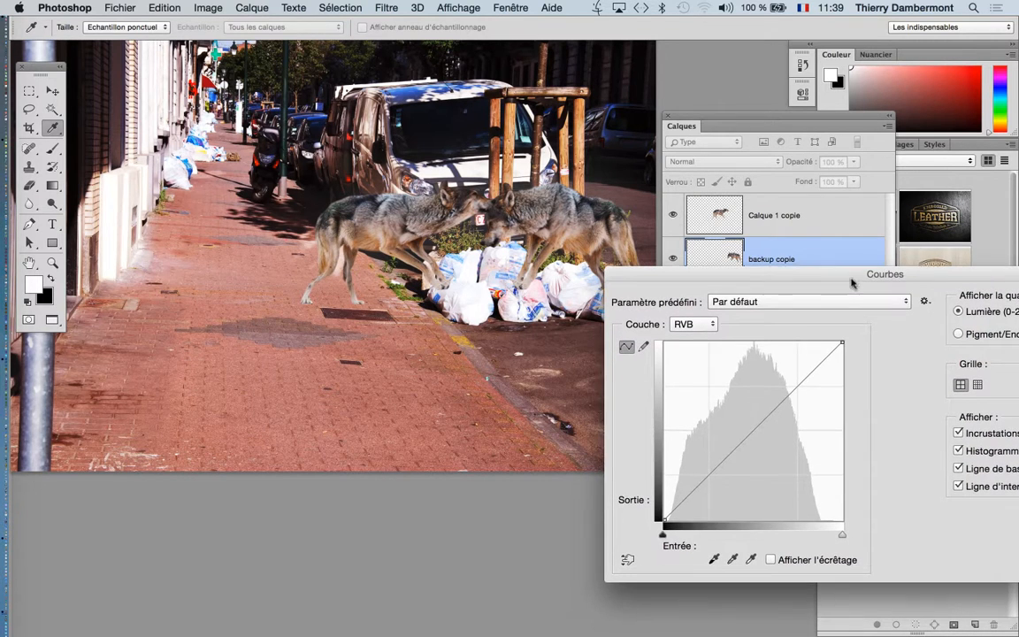
{"action": "left_click_drag", "start_coordinate": [770, 408], "coordinate": [773, 420]}
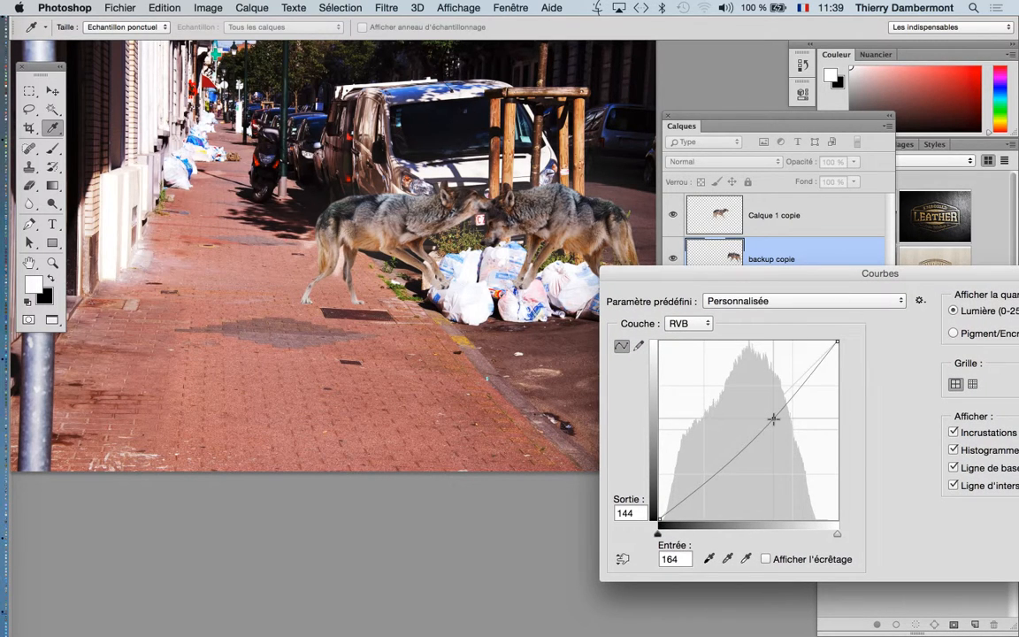
Raise the green channel curve to input 135 and output 147, and apply the adjustment to the right wolf's layer
{"action": "left_click", "coordinate": [688, 324]}
{"action": "left_click", "coordinate": [678, 346]}
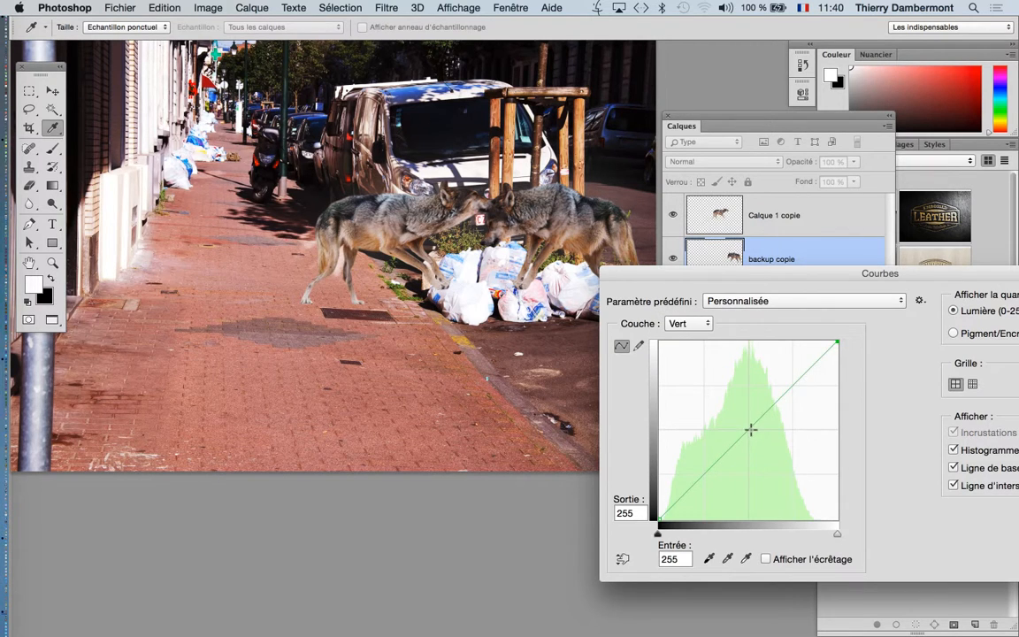
{"action": "mouse_move", "coordinate": [751, 430]}
{"action": "left_mouse_down"}
{"action": "mouse_move", "coordinate": [757, 446]}
{"action": "mouse_move", "coordinate": [753, 415]}
{"action": "left_mouse_up"}
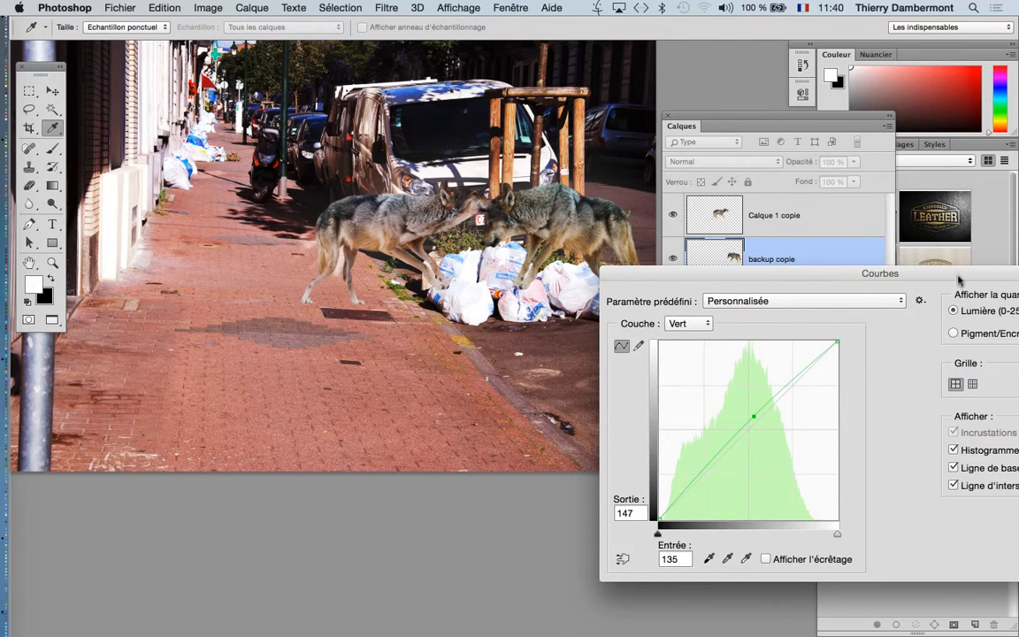
{"action": "left_click_drag", "start_coordinate": [958, 280], "coordinate": [805, 301]}
{"action": "key", "text": "Return"}
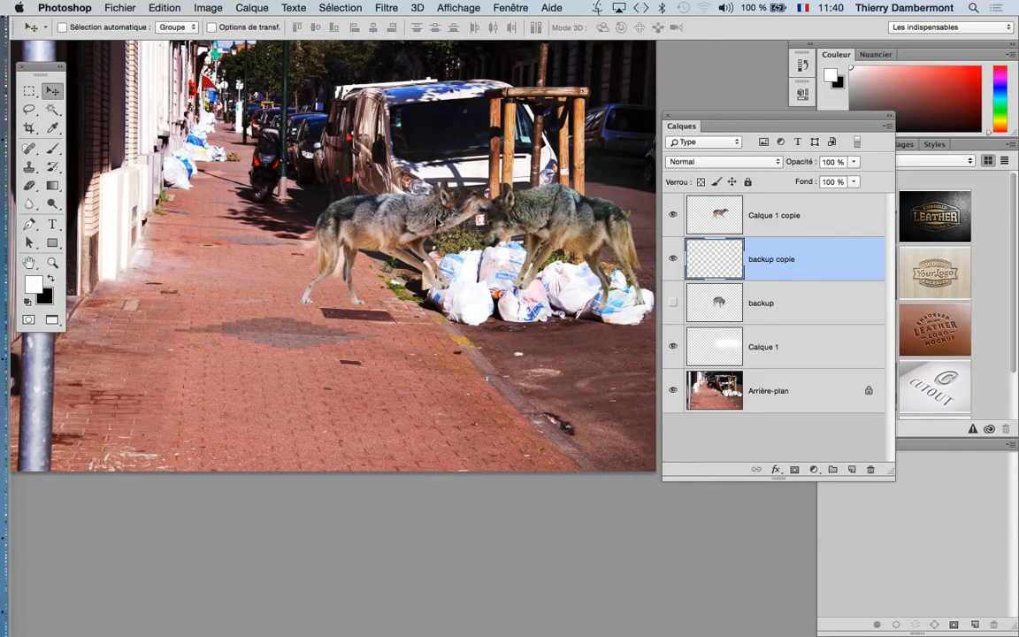
{"action": "scroll", "coordinate": [438, 222], "scroll_direction": "up", "scroll_amount": 3}
{"action": "left_click_drag", "start_coordinate": [689, 117], "coordinate": [775, 121]}
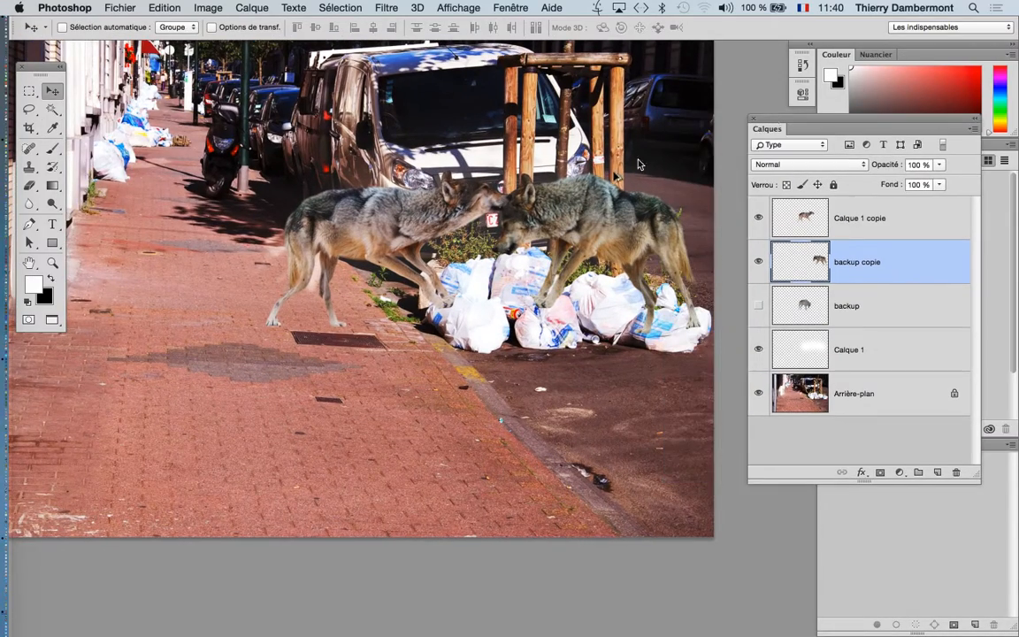
Lower the red channel of the Calque 1 copie layer with a Curves adjustment to input 142 and output 124
{"action": "scroll", "coordinate": [584, 193], "scroll_direction": "up", "scroll_amount": 4}
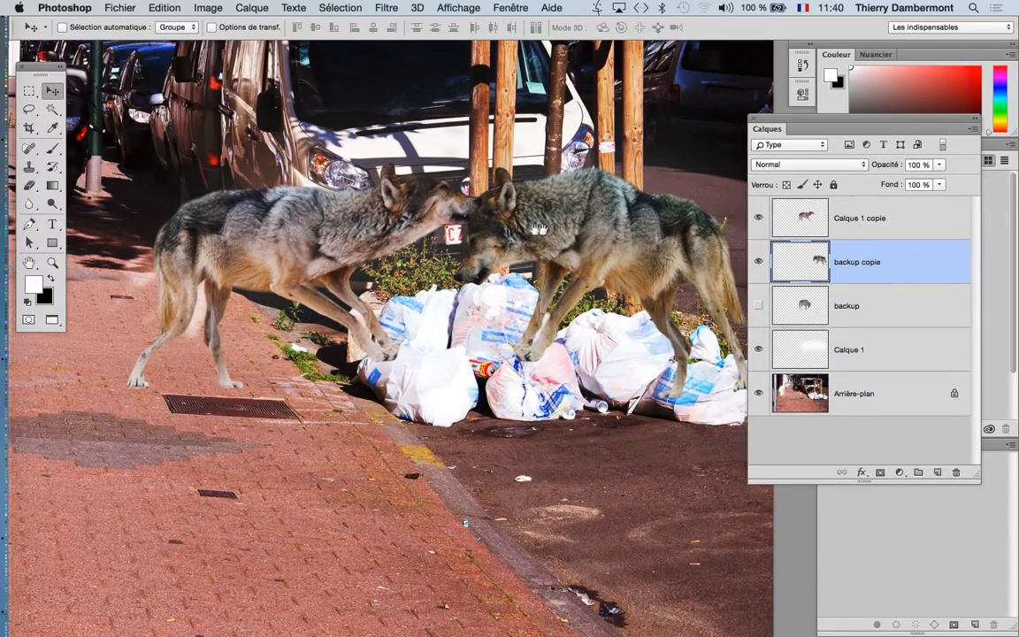
{"action": "scroll", "coordinate": [495, 212], "scroll_direction": "right", "scroll_amount": 5}
{"action": "scroll", "coordinate": [496, 212], "scroll_direction": "down", "scroll_amount": 2}
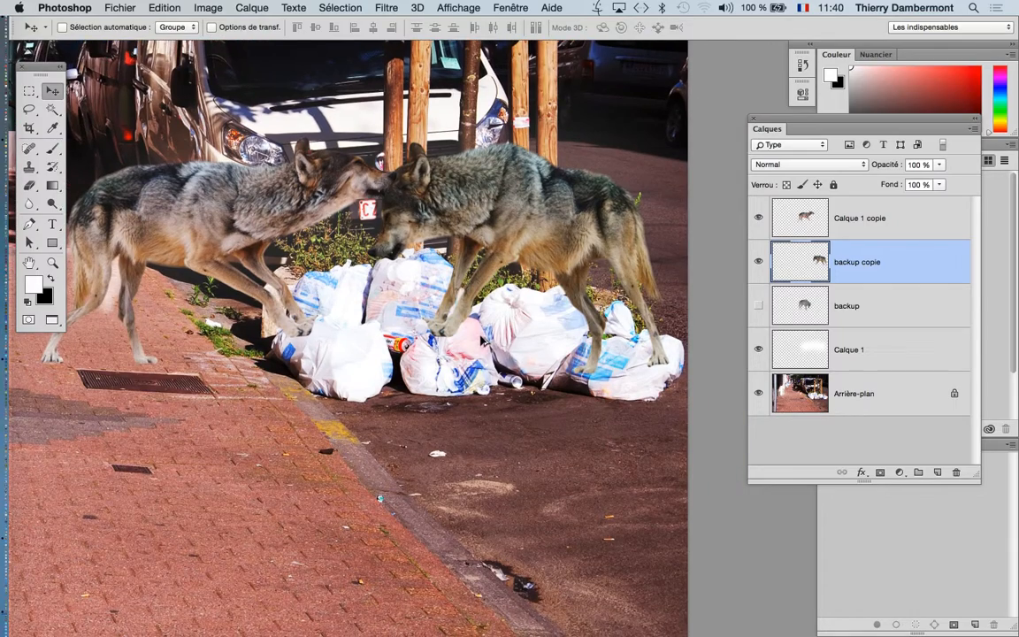
{"action": "scroll", "coordinate": [451, 371], "scroll_direction": "down", "scroll_amount": 4}
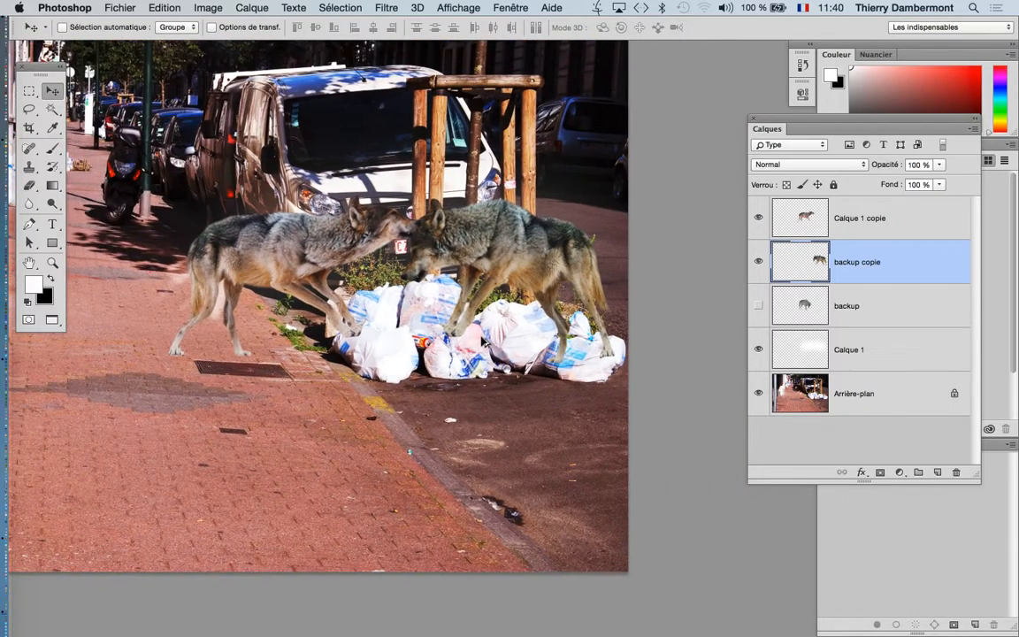
{"action": "scroll", "coordinate": [410, 452], "scroll_direction": "down", "scroll_amount": 2}
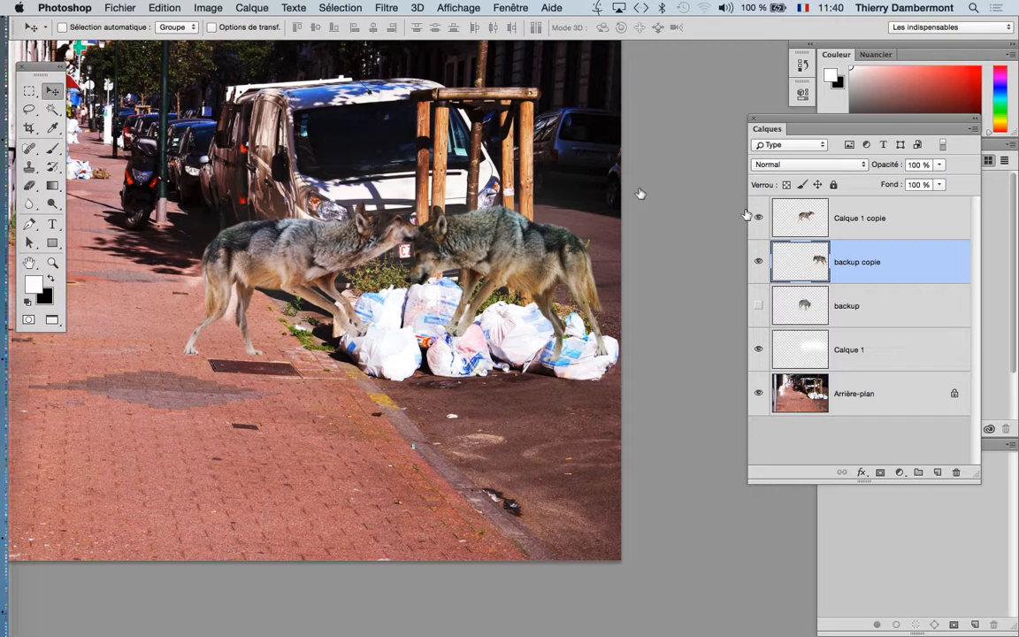
{"action": "left_click", "coordinate": [796, 217]}
{"action": "left_click", "coordinate": [209, 7]}
{"action": "mouse_move", "coordinate": [215, 47]}
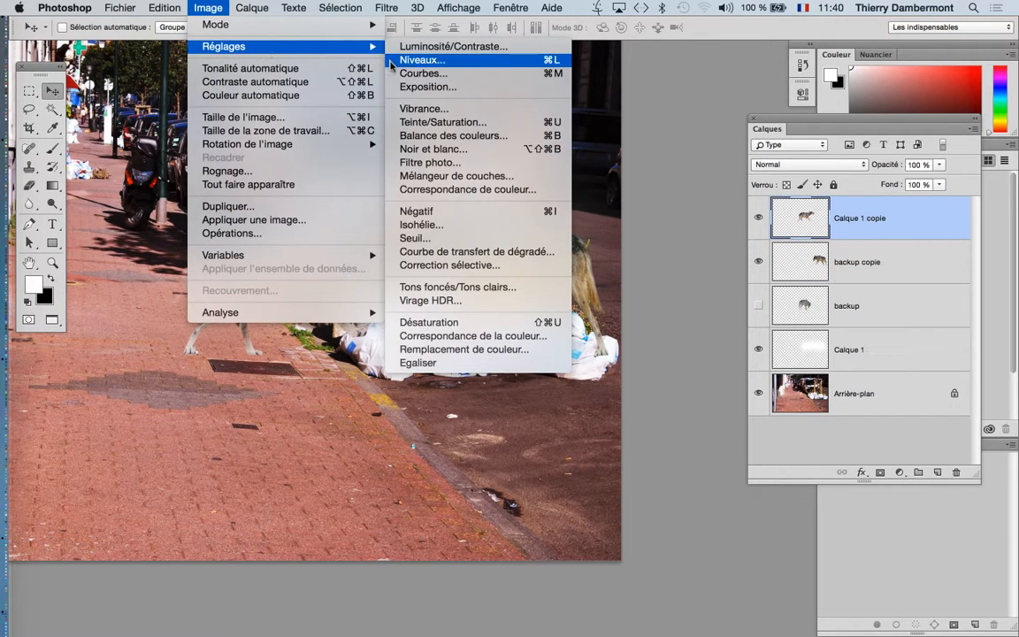
{"action": "left_click", "coordinate": [416, 74]}
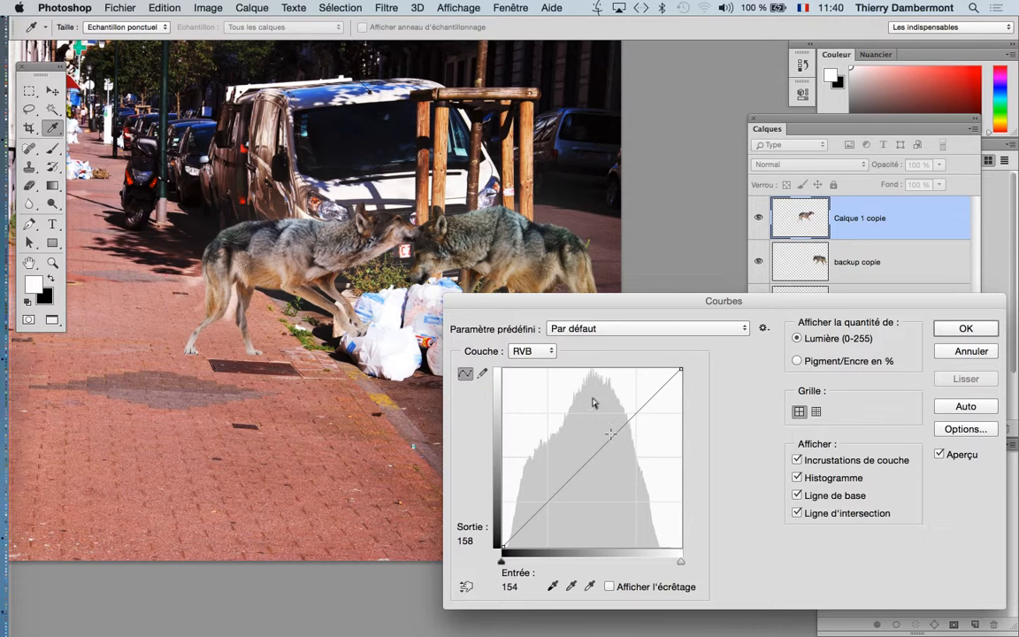
{"action": "left_click", "coordinate": [532, 352]}
{"action": "left_click", "coordinate": [530, 362]}
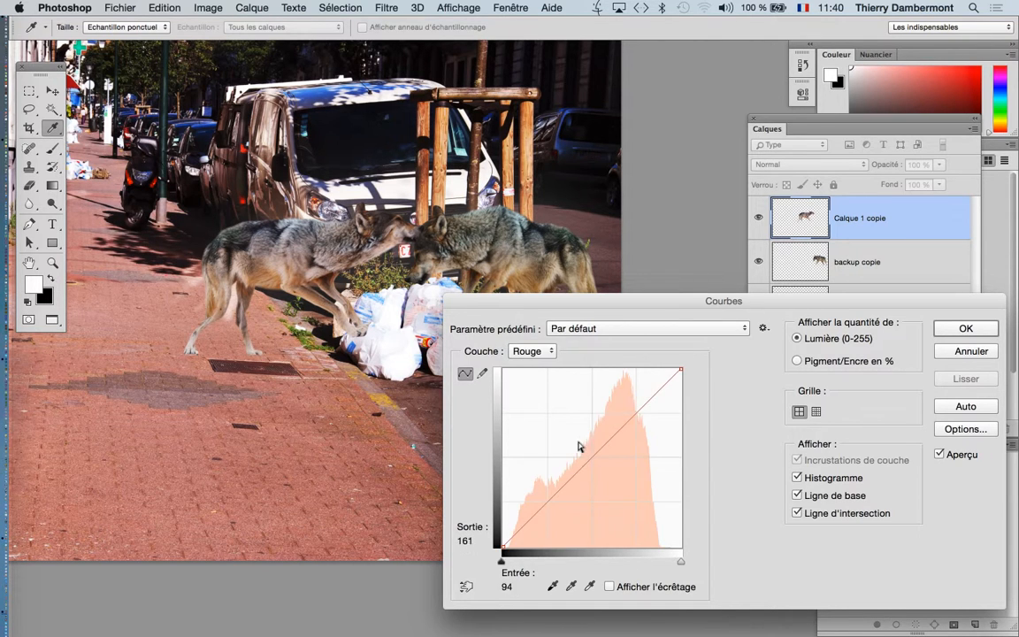
{"action": "left_click_drag", "start_coordinate": [601, 448], "coordinate": [602, 460]}
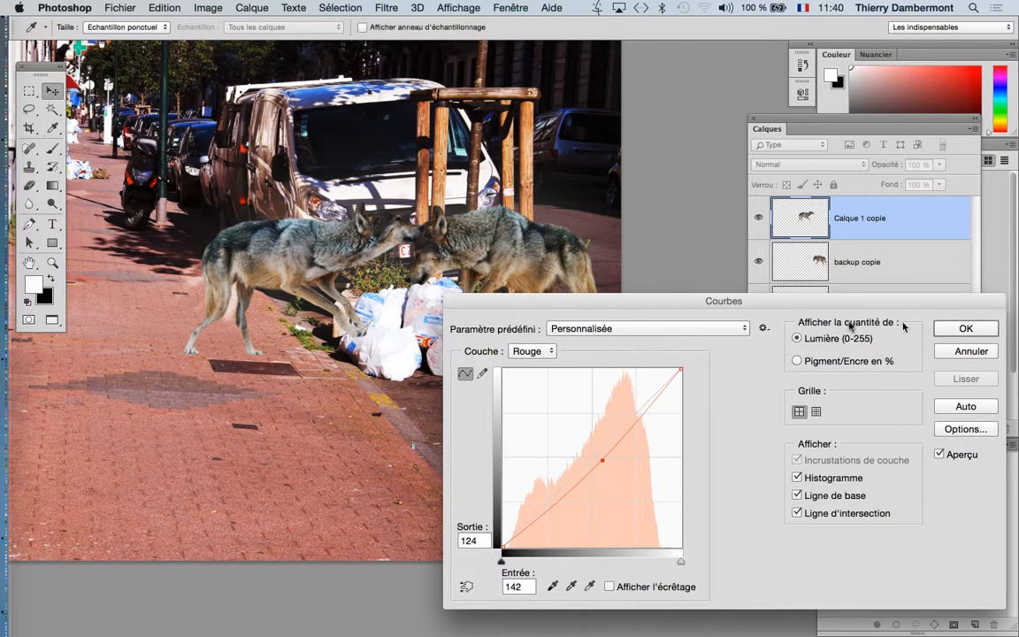
{"action": "left_click", "coordinate": [951, 330]}
{"action": "key", "text": "v"}
Start a Curves adjustment on the Arrière-plan layer and set a blue channel point at input 171 and output 166
{"action": "key", "text": "ctrl+0"}
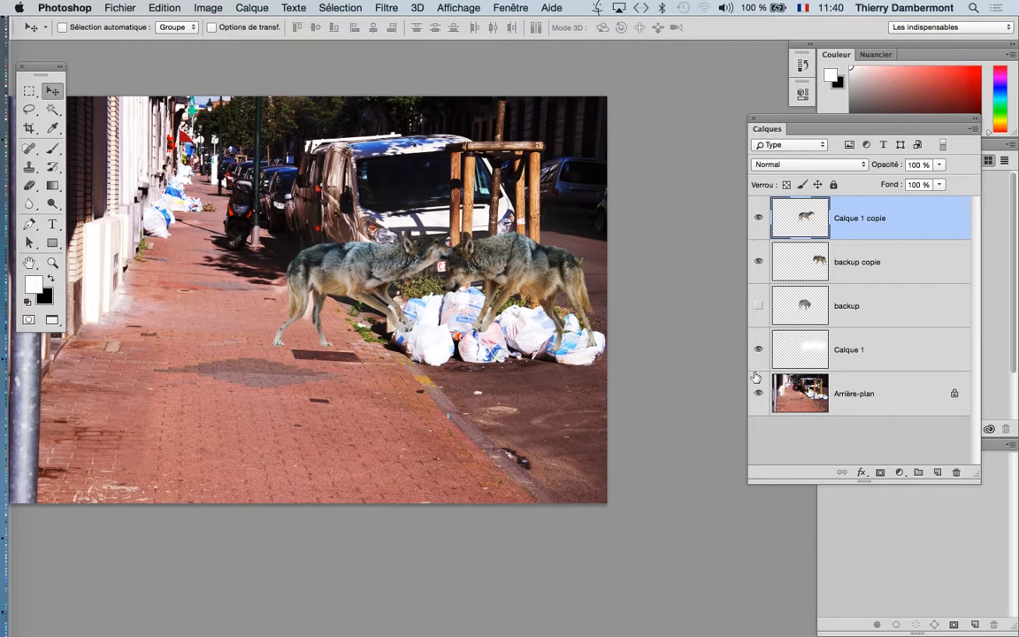
{"action": "left_click", "coordinate": [872, 400]}
{"action": "left_click", "coordinate": [209, 7]}
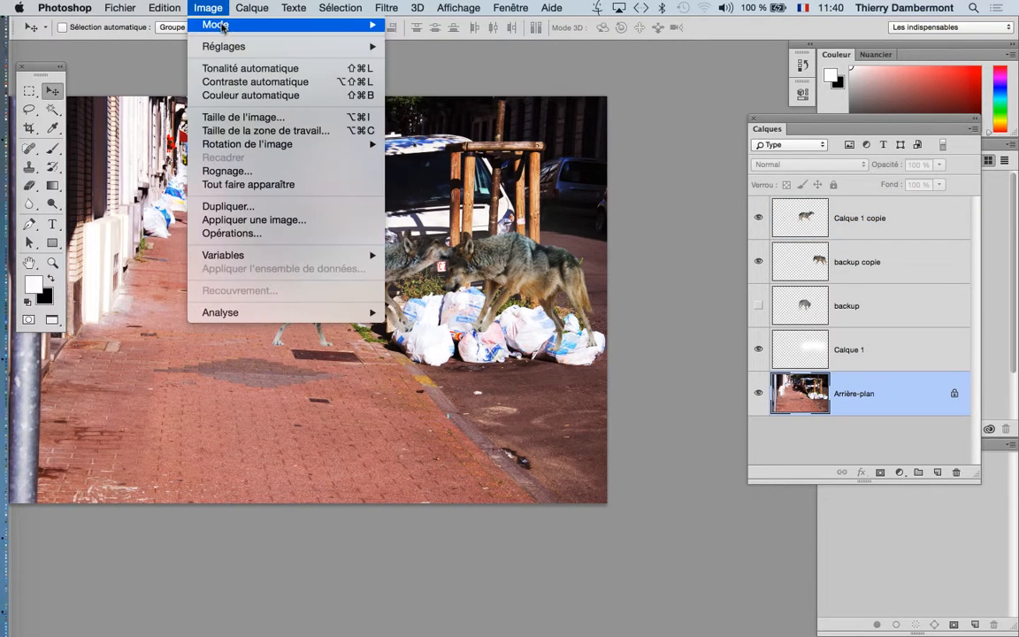
{"action": "mouse_move", "coordinate": [262, 47]}
{"action": "left_click", "coordinate": [391, 72]}
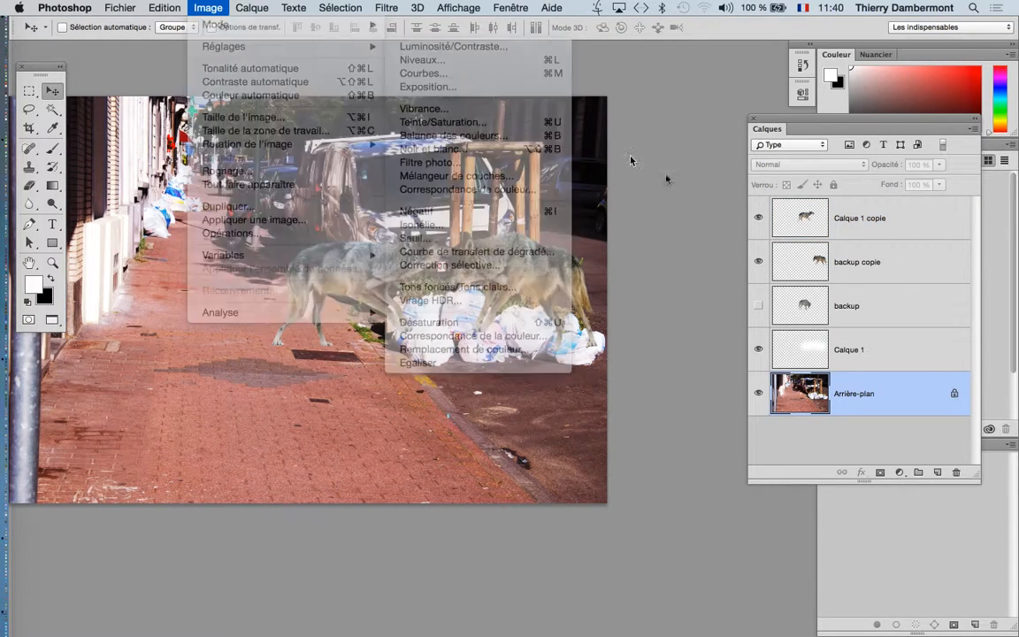
{"action": "left_click_drag", "start_coordinate": [589, 302], "coordinate": [740, 155]}
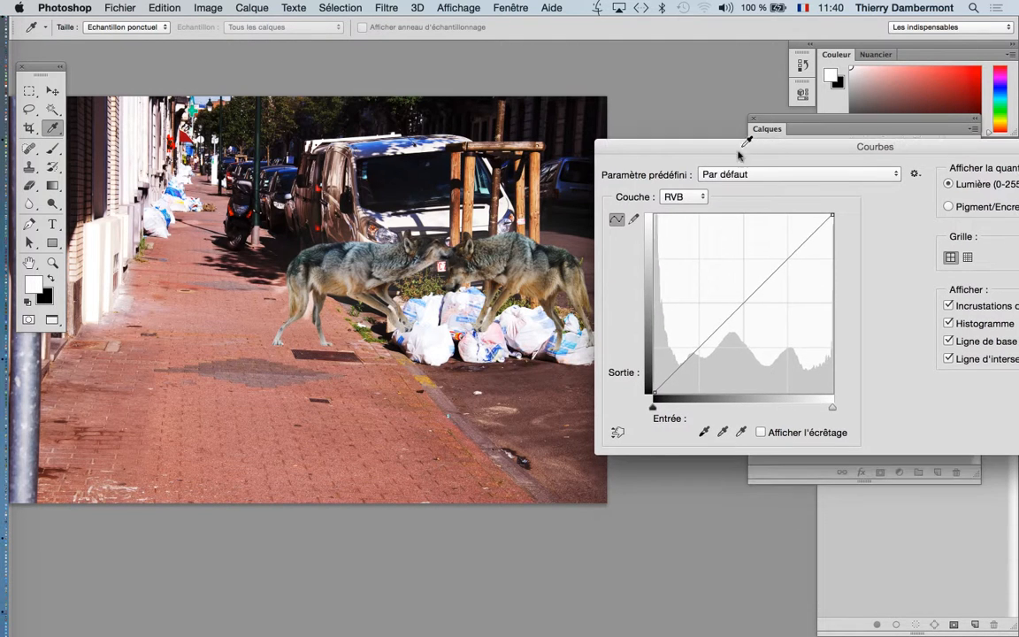
{"action": "left_click", "coordinate": [697, 197]}
{"action": "left_click", "coordinate": [678, 230]}
{"action": "left_click_drag", "start_coordinate": [752, 296], "coordinate": [774, 277]}
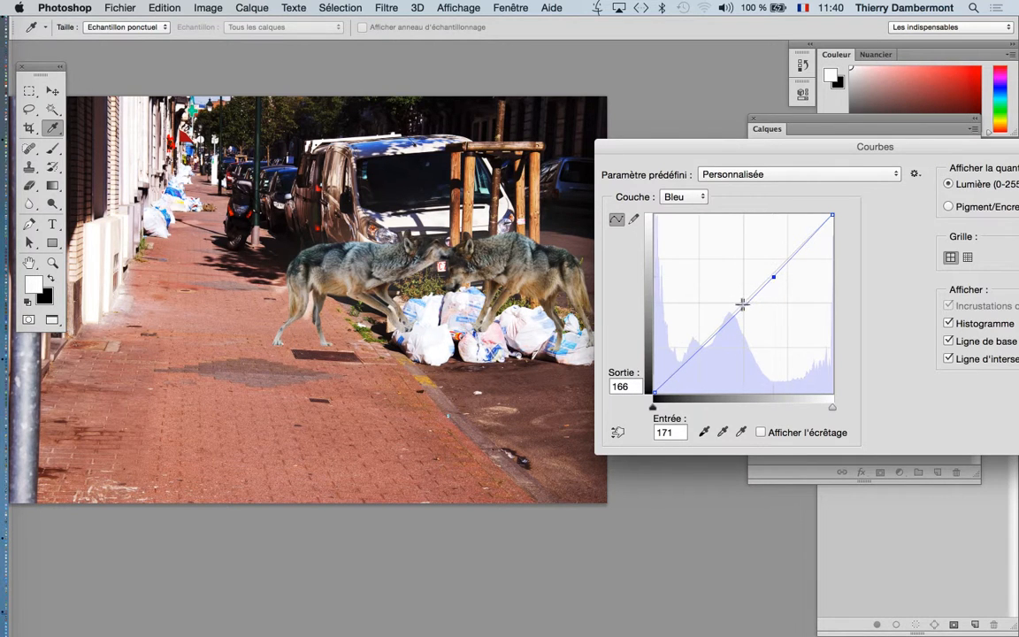
Reshape the background's blue curve into an S with points 92 to 71 and 172 to 199, and apply it
{"action": "left_click_drag", "start_coordinate": [734, 311], "coordinate": [719, 434]}
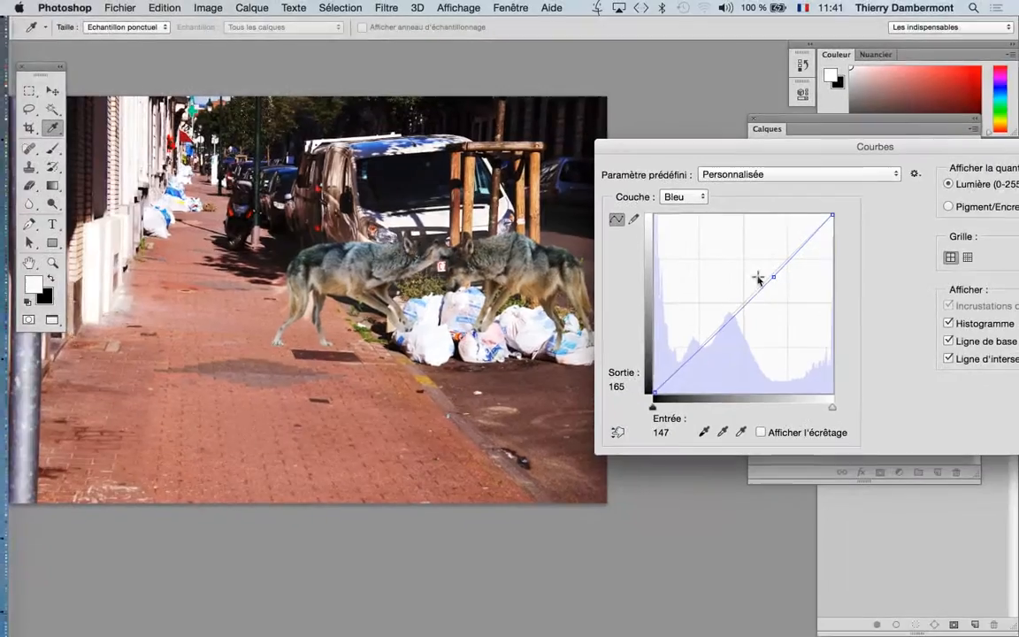
{"action": "left_click", "coordinate": [718, 342]}
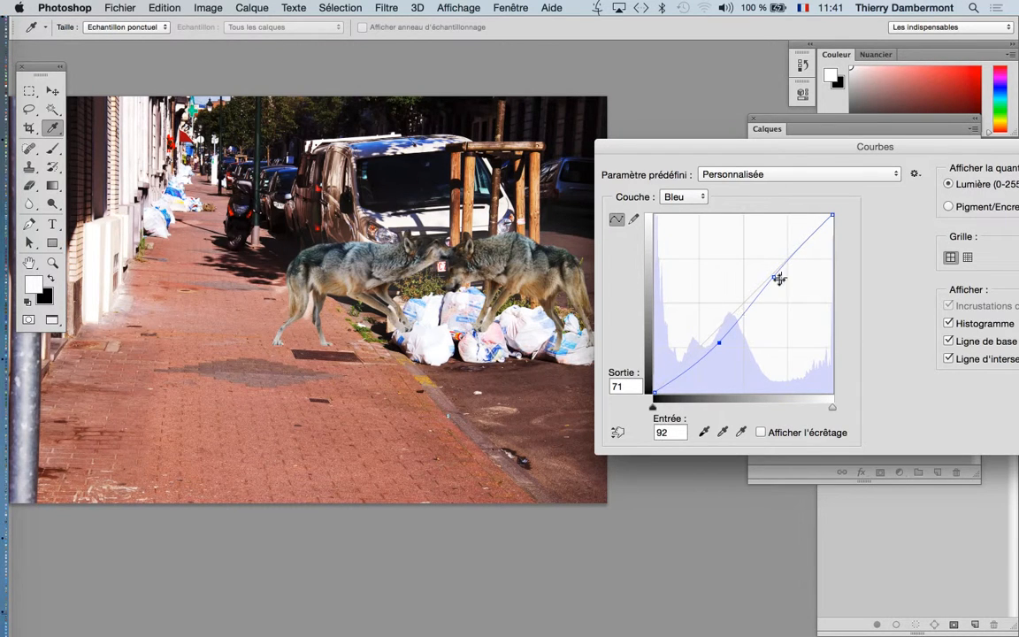
{"action": "left_click_drag", "start_coordinate": [772, 264], "coordinate": [775, 254]}
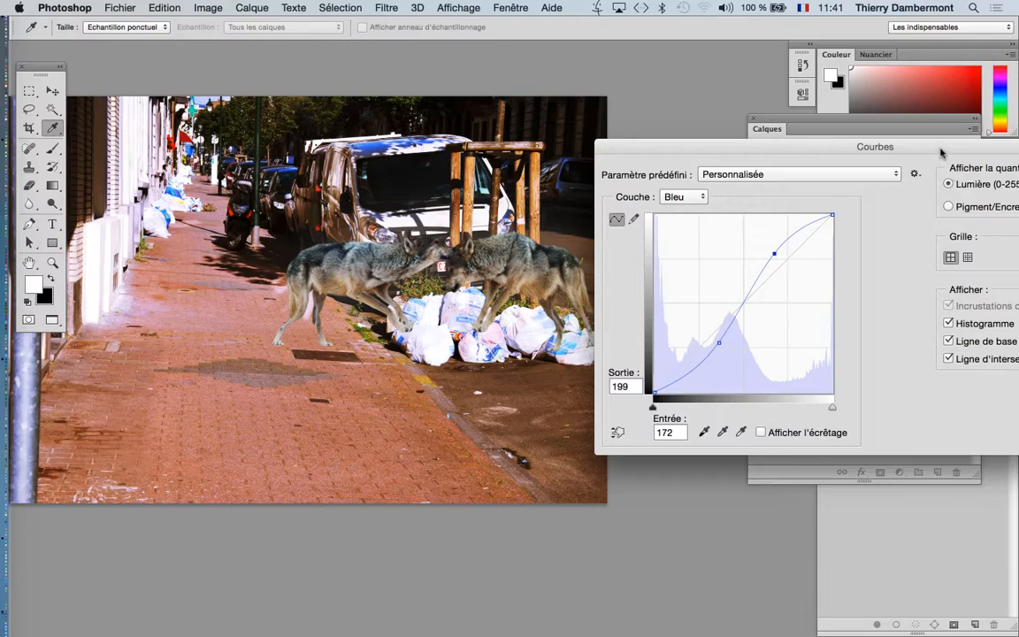
{"action": "left_click_drag", "start_coordinate": [941, 153], "coordinate": [721, 191]}
{"action": "left_click", "coordinate": [906, 151]}
{"action": "key", "text": "v"}
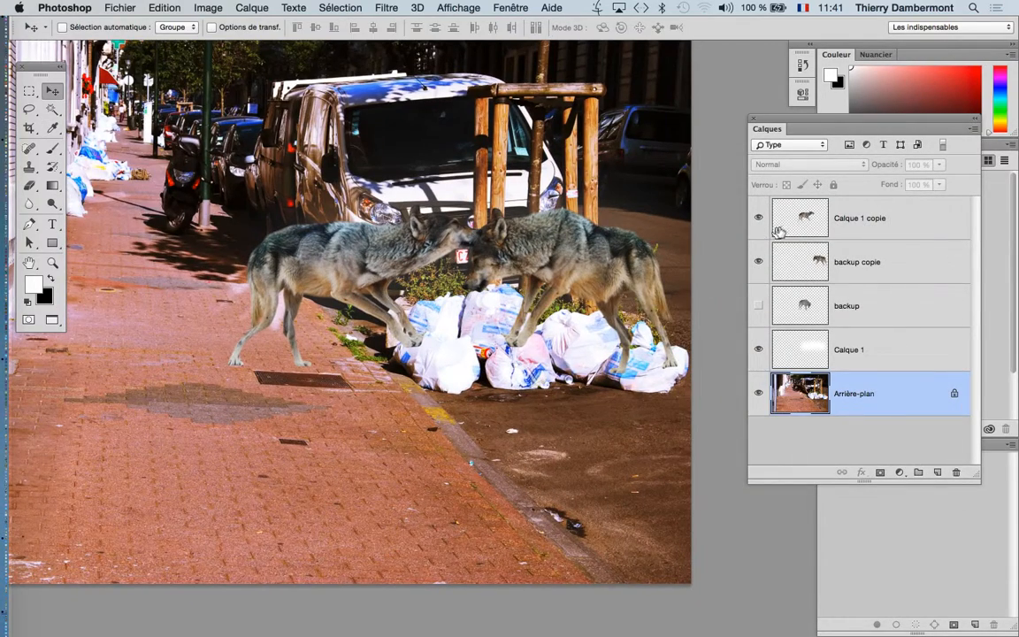
Apply an S-shaped red channel curve to the Calque 1 copie layer, with points 169 to 188 and 101 to 90
{"action": "left_click", "coordinate": [781, 237]}
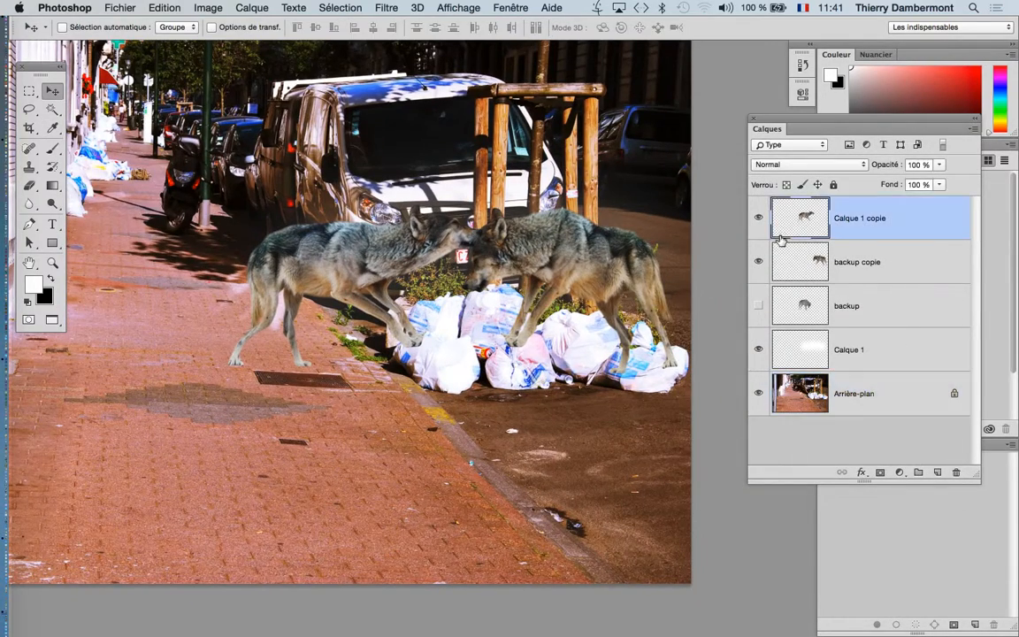
{"action": "left_click", "coordinate": [210, 7]}
{"action": "mouse_move", "coordinate": [220, 41]}
{"action": "left_click", "coordinate": [460, 72]}
{"action": "left_click_drag", "start_coordinate": [515, 182], "coordinate": [750, 131]}
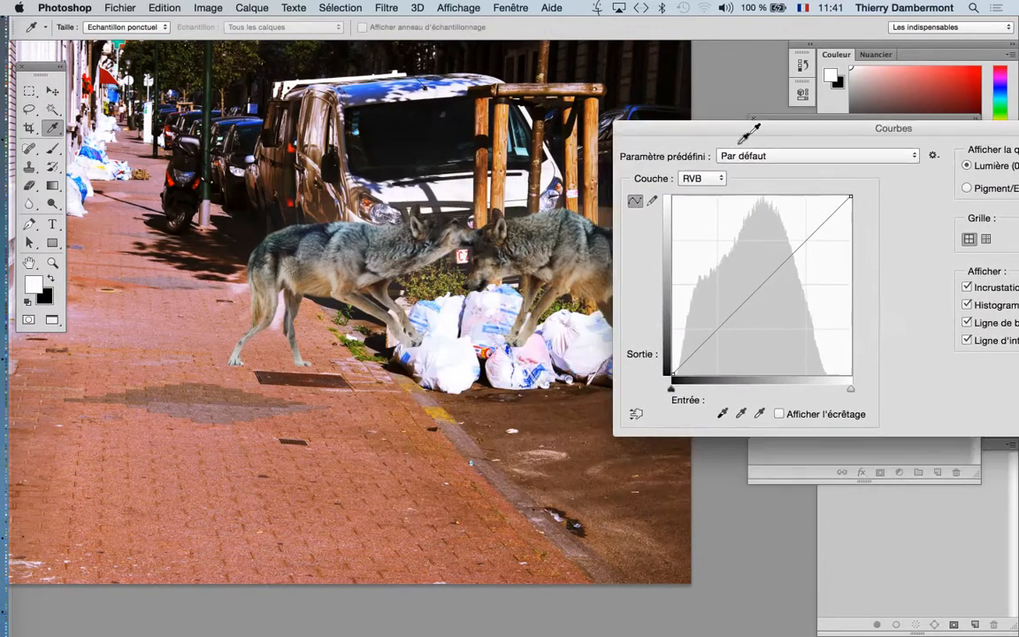
{"action": "left_click", "coordinate": [709, 178]}
{"action": "left_click", "coordinate": [709, 193]}
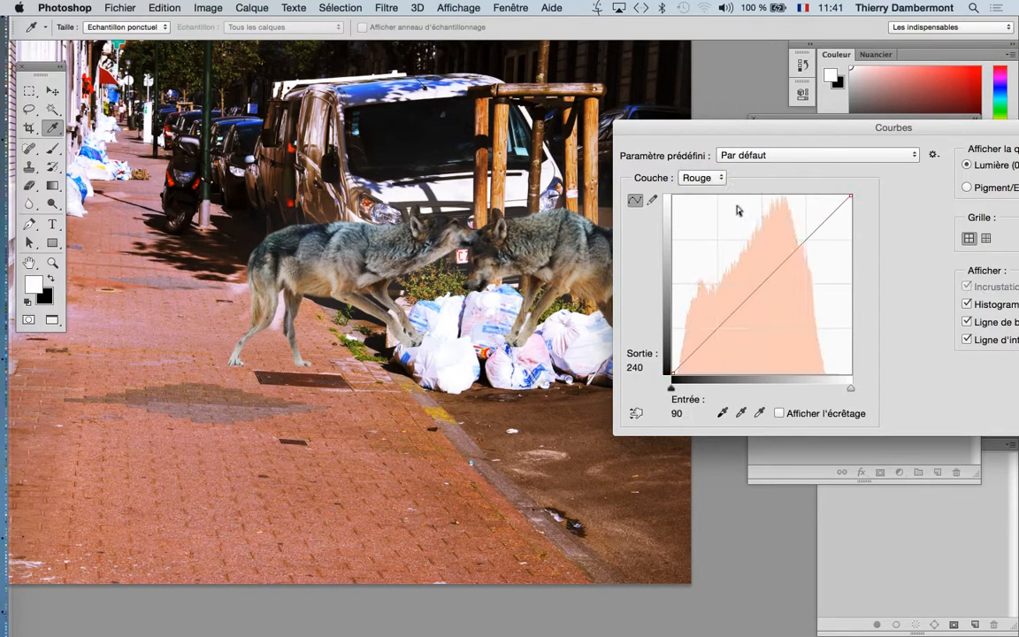
{"action": "left_click", "coordinate": [791, 244]}
{"action": "left_click_drag", "start_coordinate": [791, 244], "coordinate": [791, 242]}
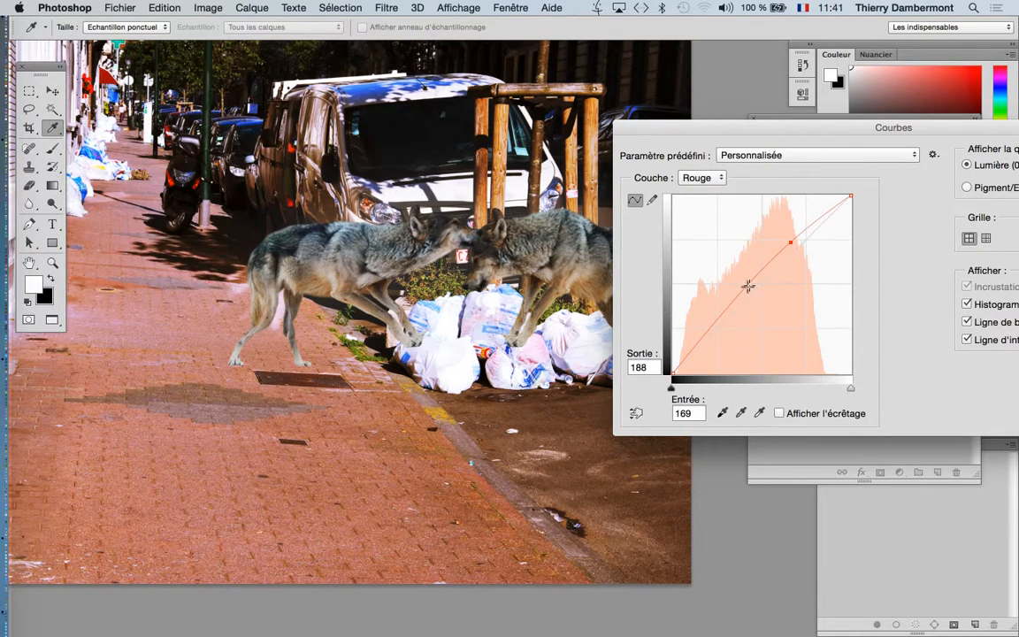
{"action": "left_click_drag", "start_coordinate": [743, 290], "coordinate": [744, 311]}
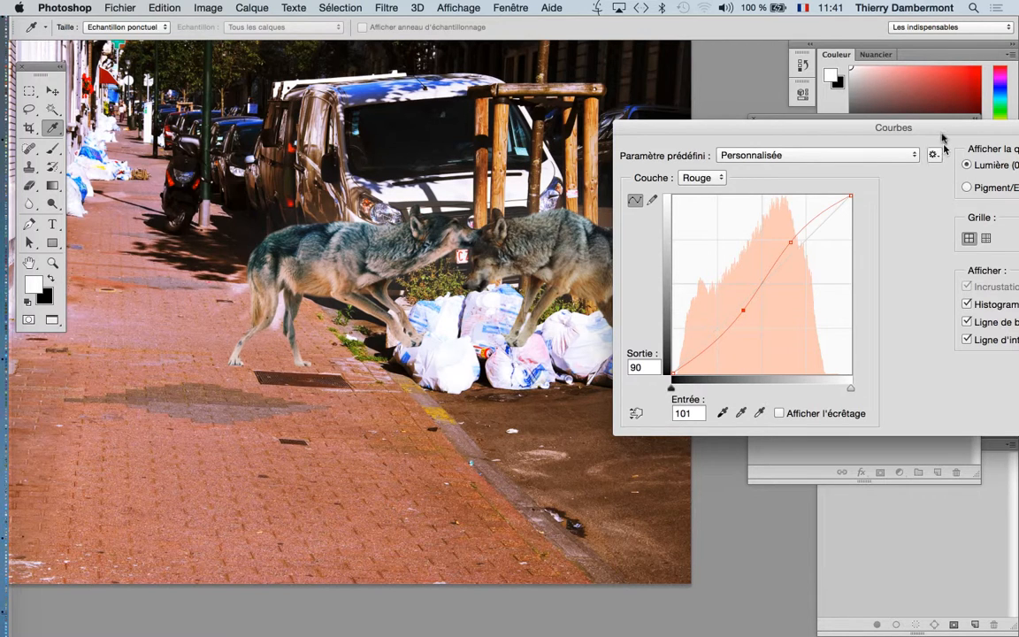
{"action": "left_click_drag", "start_coordinate": [897, 126], "coordinate": [750, 132]}
{"action": "left_click", "coordinate": [975, 163]}
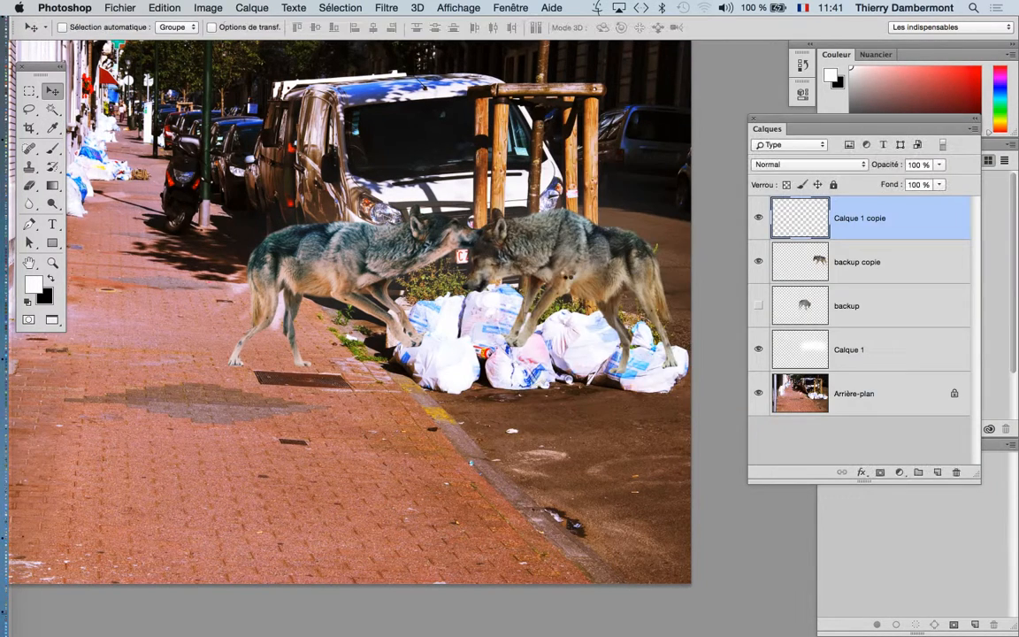
Undo the last red channel adjustment on the left wolf's layer
{"action": "scroll", "coordinate": [570, 284], "scroll_direction": "down", "scroll_amount": 5}
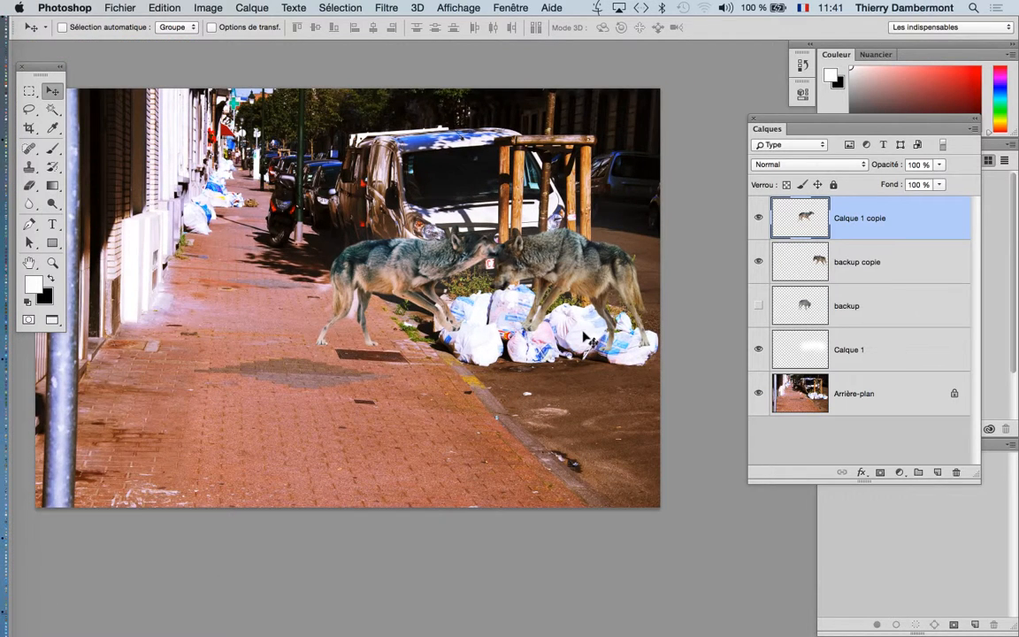
{"action": "key", "text": "super+z"}
{"action": "scroll", "coordinate": [474, 316], "scroll_direction": "up", "scroll_amount": 5}
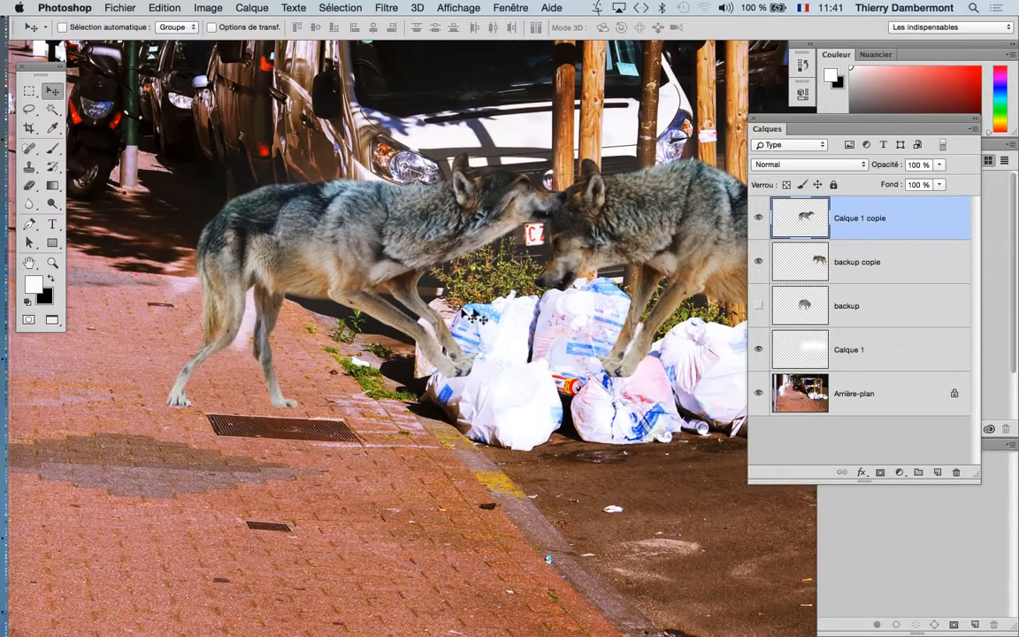
Brighten the Calque 1 copie layer with a Curves adjustment, raising its RVB curve to input 75 and output 93
{"action": "left_click", "coordinate": [205, 7]}
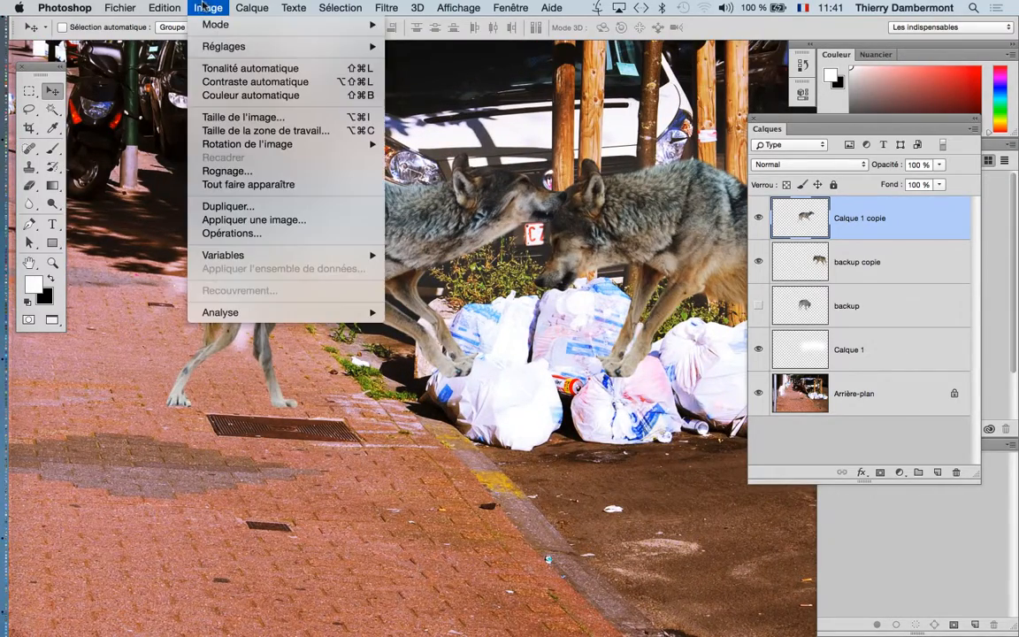
{"action": "mouse_move", "coordinate": [217, 46]}
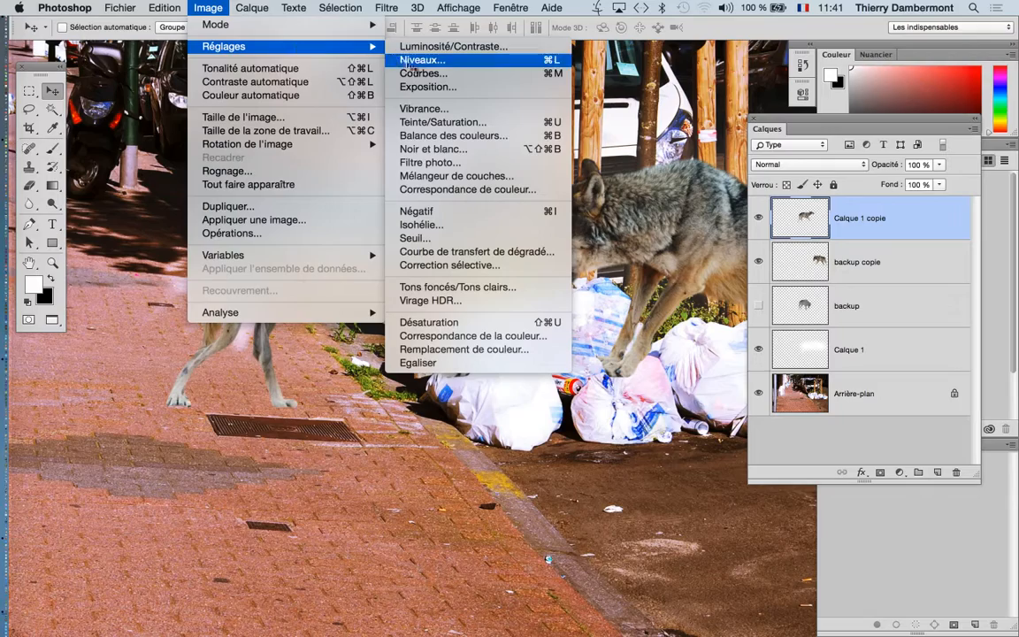
{"action": "left_click", "coordinate": [423, 73]}
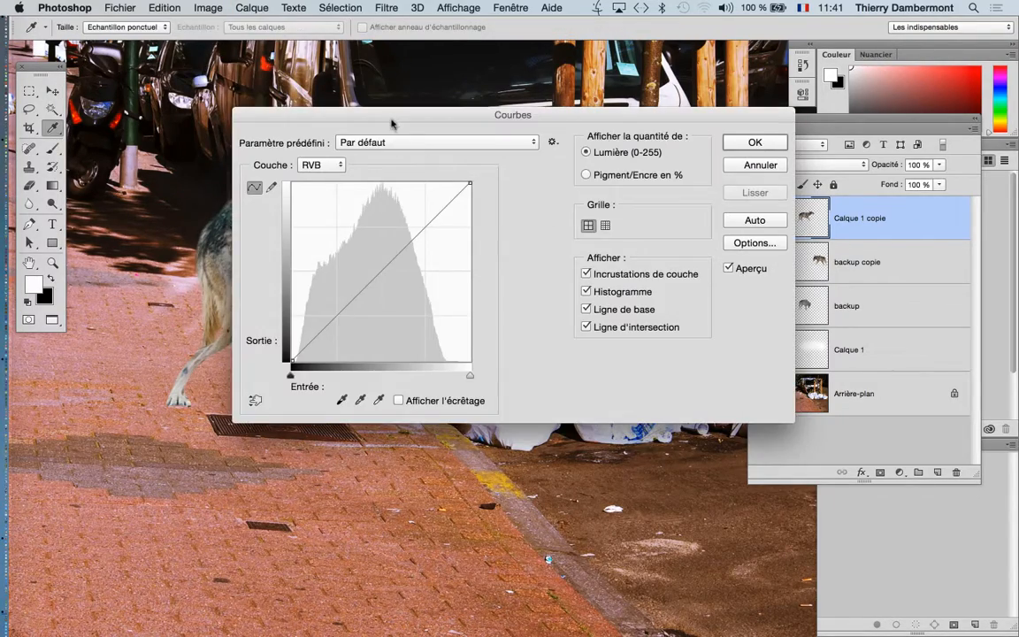
{"action": "left_click_drag", "start_coordinate": [392, 123], "coordinate": [748, 205]}
{"action": "left_click_drag", "start_coordinate": [701, 389], "coordinate": [705, 370]}
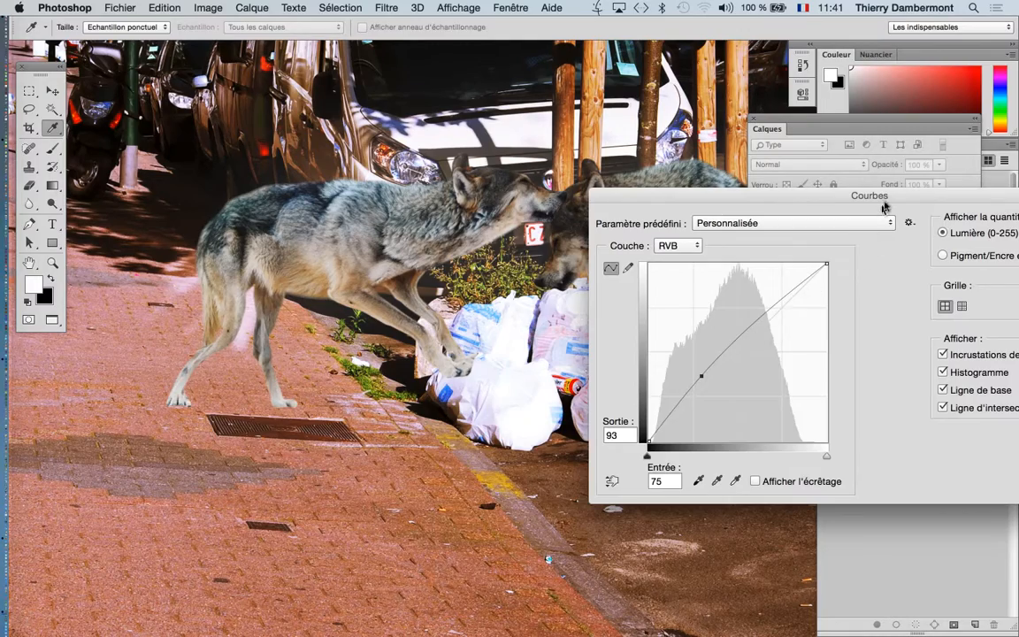
{"action": "left_click_drag", "start_coordinate": [885, 206], "coordinate": [634, 216]}
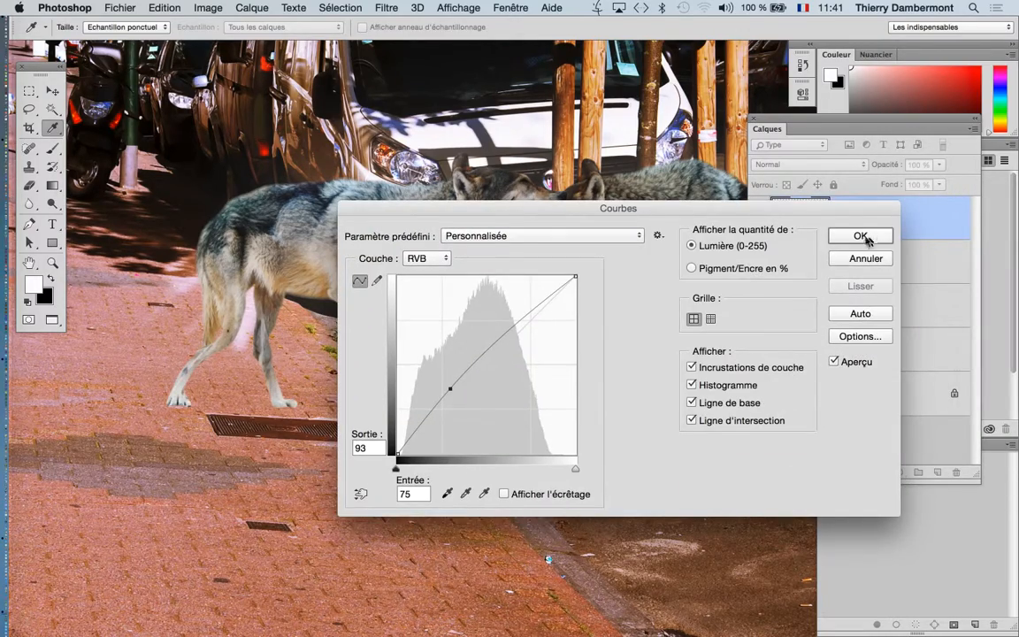
{"action": "left_click", "coordinate": [867, 239]}
Start saving the wolf composite as a new Photoshop file in the premier jour PS folder
{"action": "scroll", "coordinate": [611, 279], "scroll_direction": "down", "scroll_amount": 5}
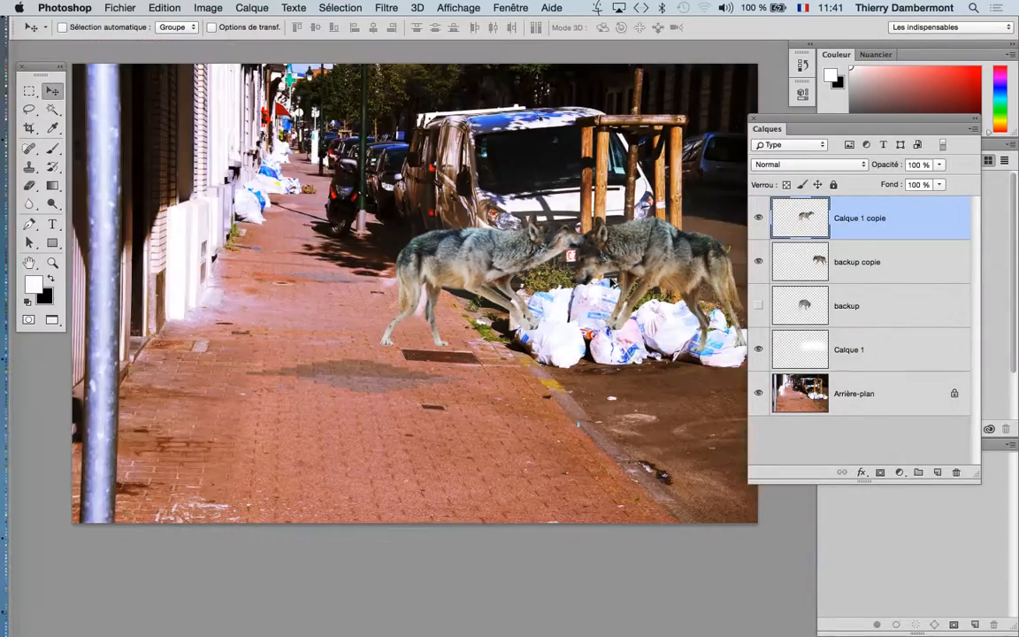
{"action": "left_click", "coordinate": [113, 4]}
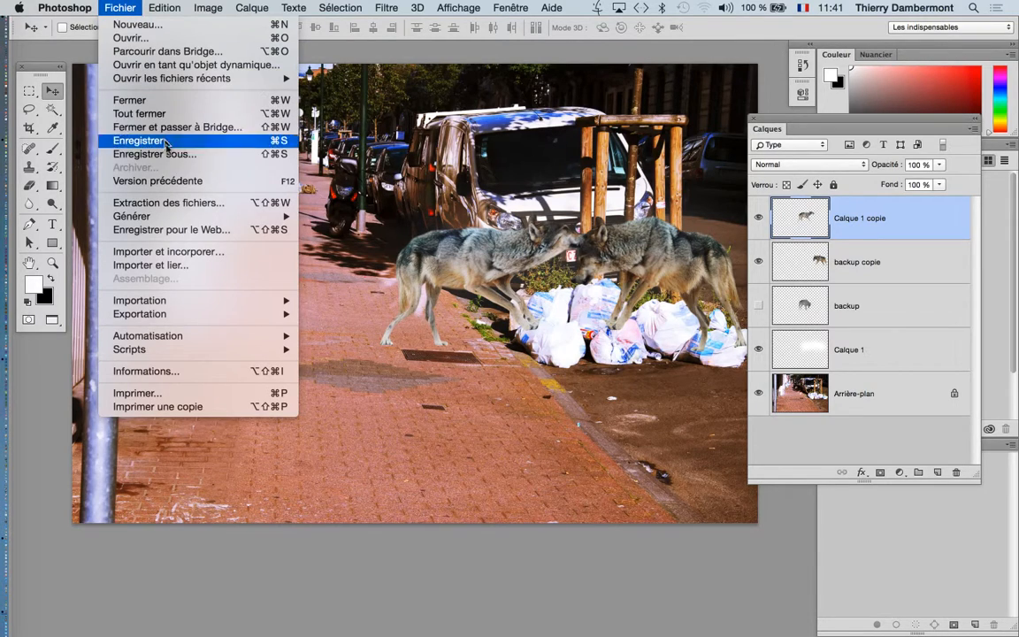
{"action": "left_click", "coordinate": [176, 155]}
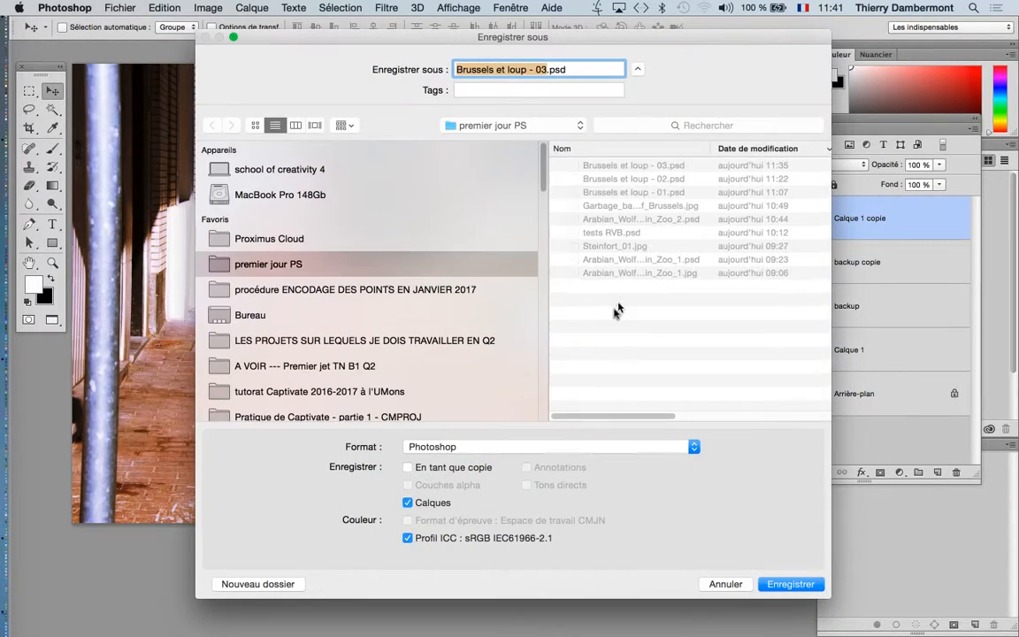